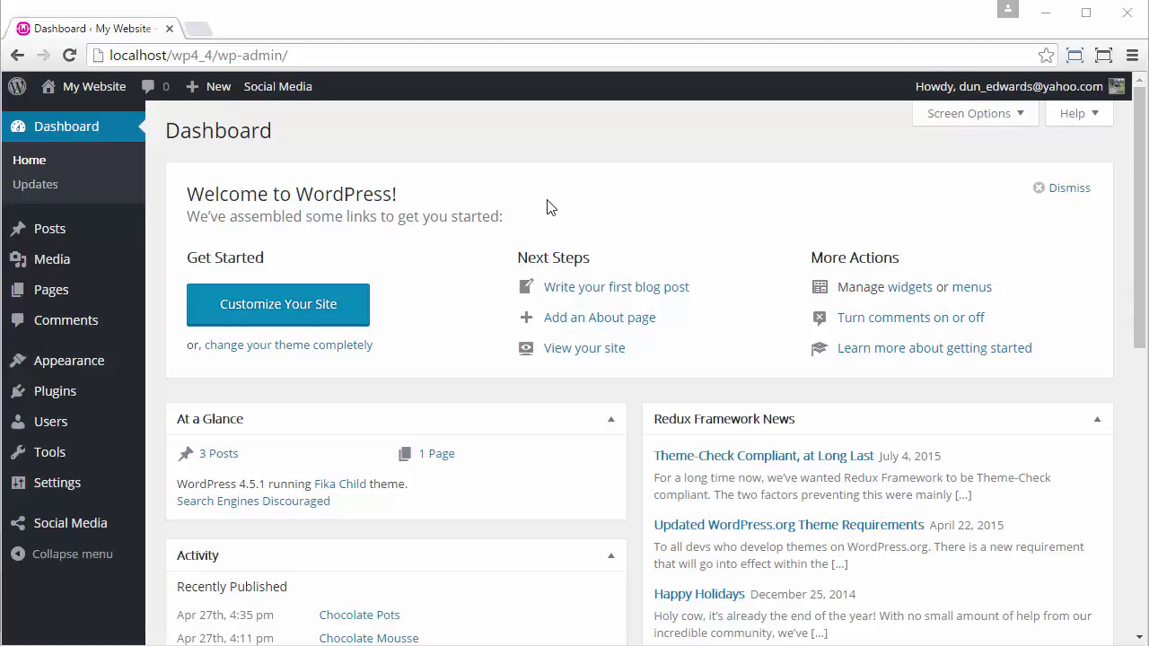
# - Search the WordPress plugin directory for 'easyrecipe'
pyautogui.click(67, 393)
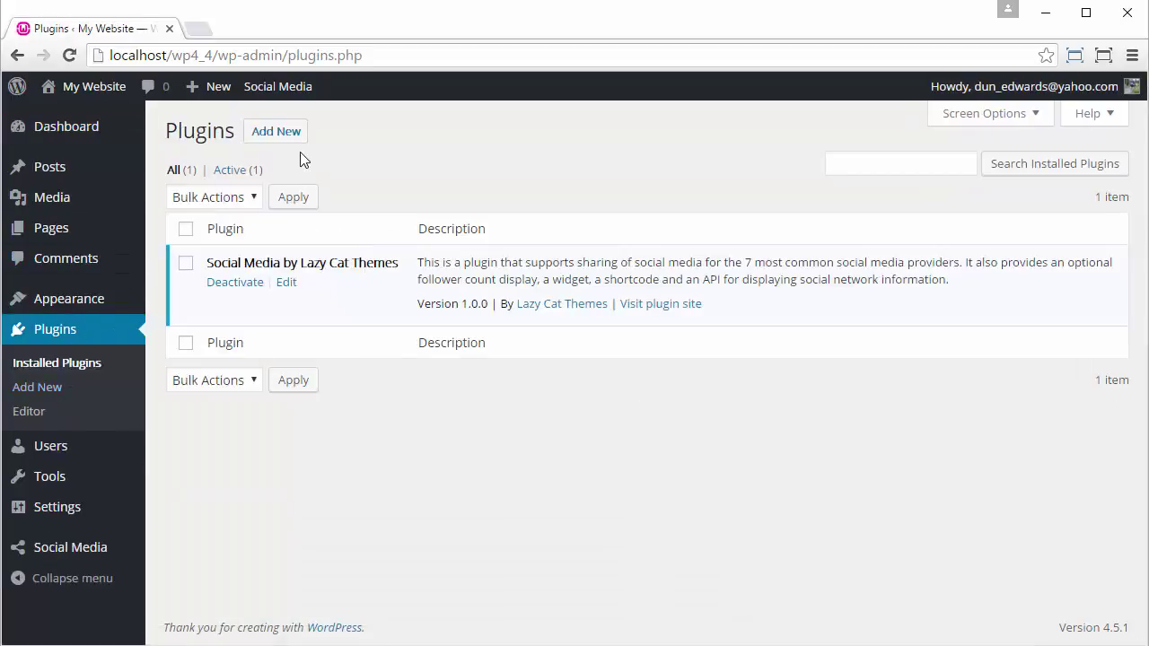
pyautogui.click(285, 142)
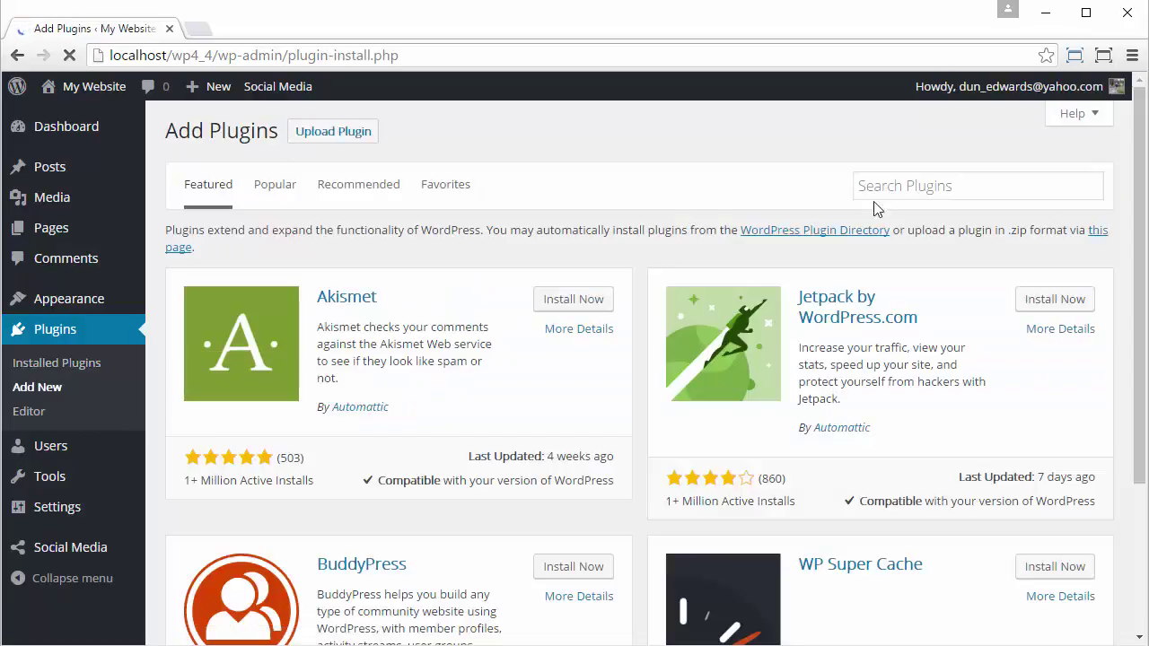
pyautogui.click(915, 190)
pyautogui.write('easyr')
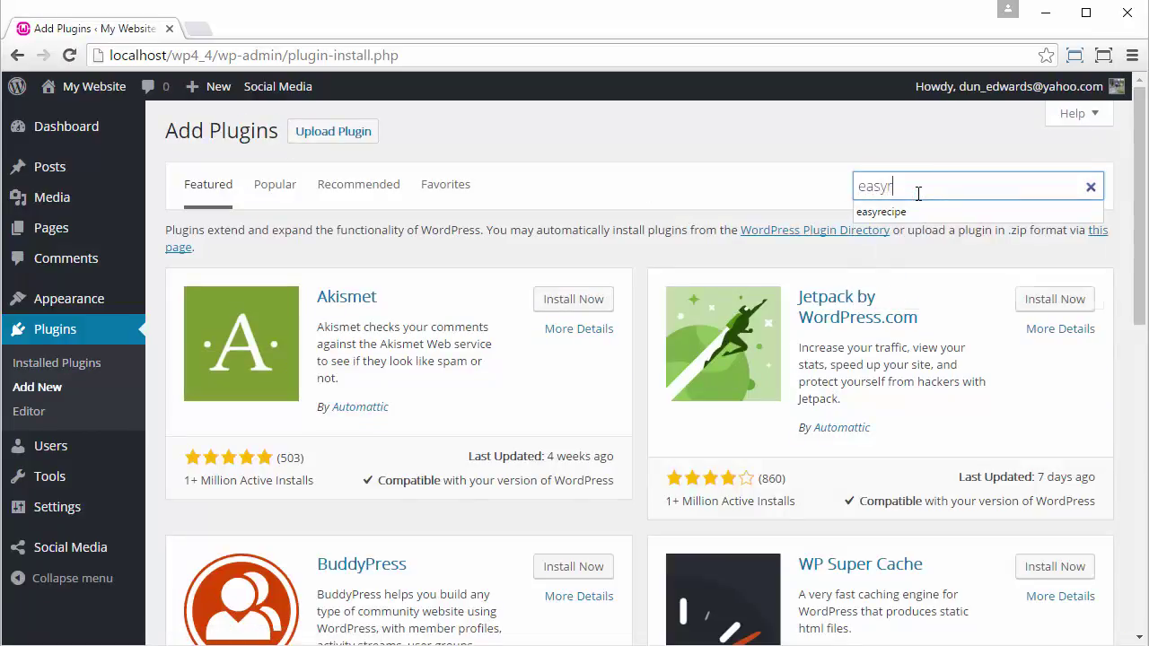
pyautogui.write('ecipe')
pyautogui.press('Return')
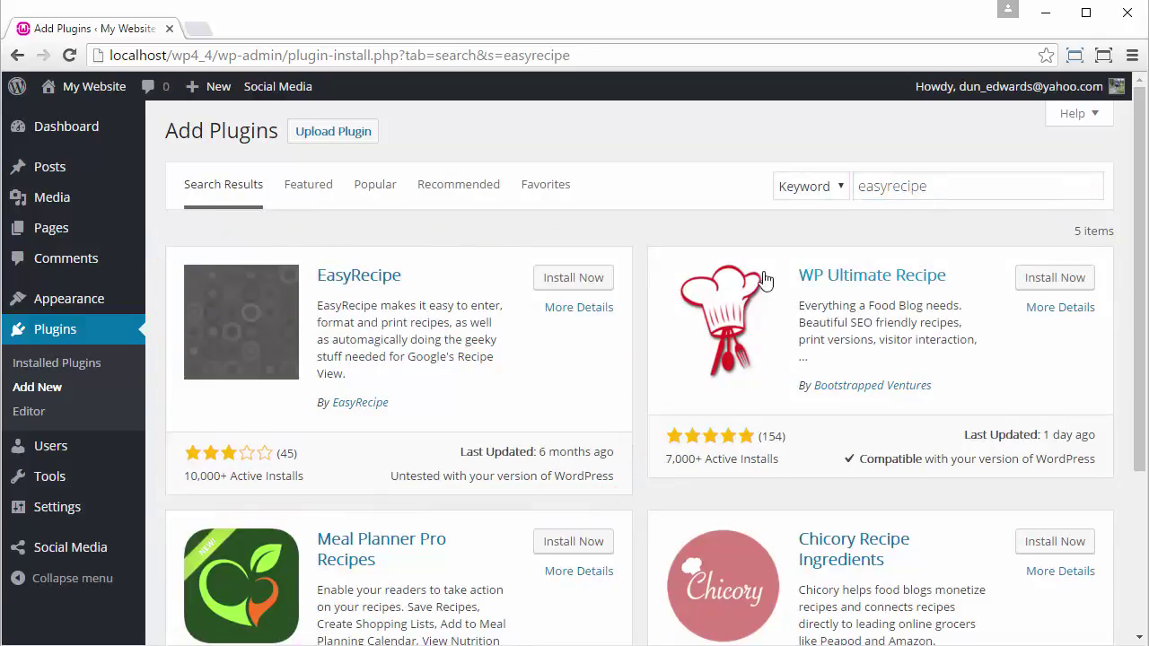
# - Install and activate EasyRecipe, dismissing its what's-new notice
pyautogui.click(583, 279)
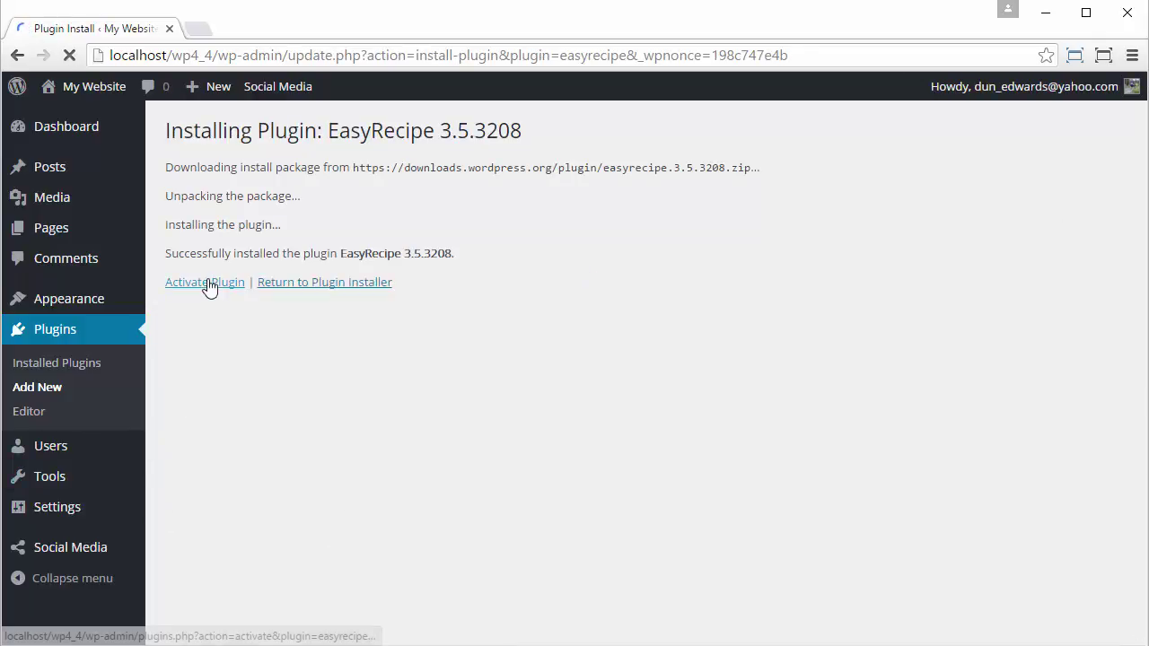
pyautogui.click(207, 283)
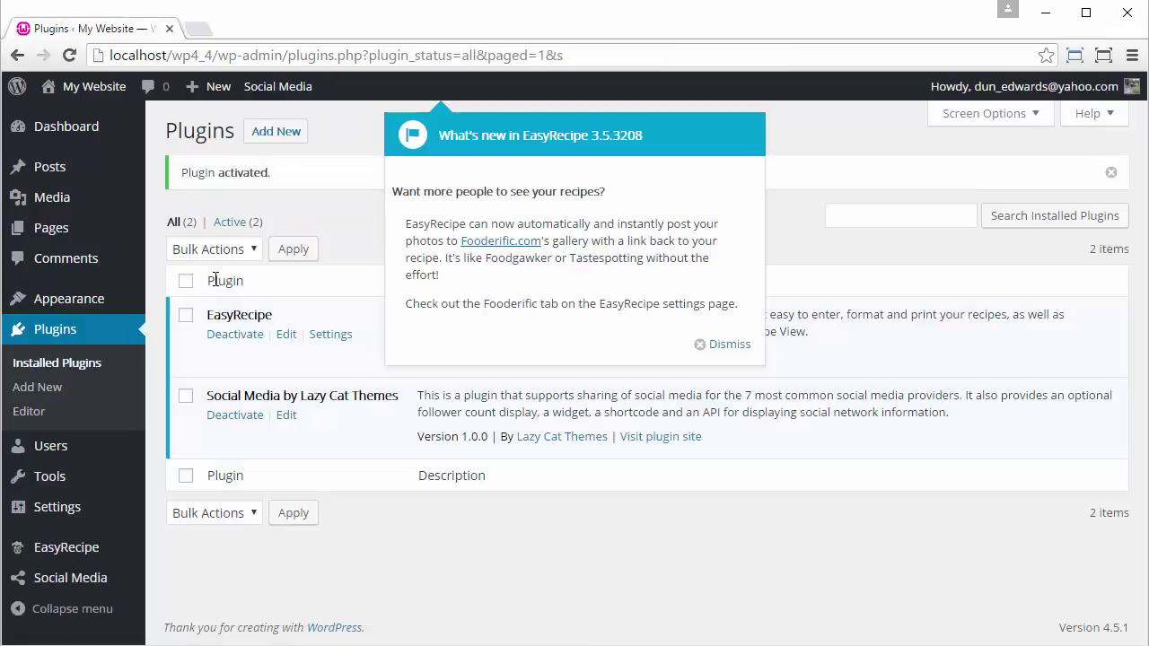
pyautogui.click(718, 345)
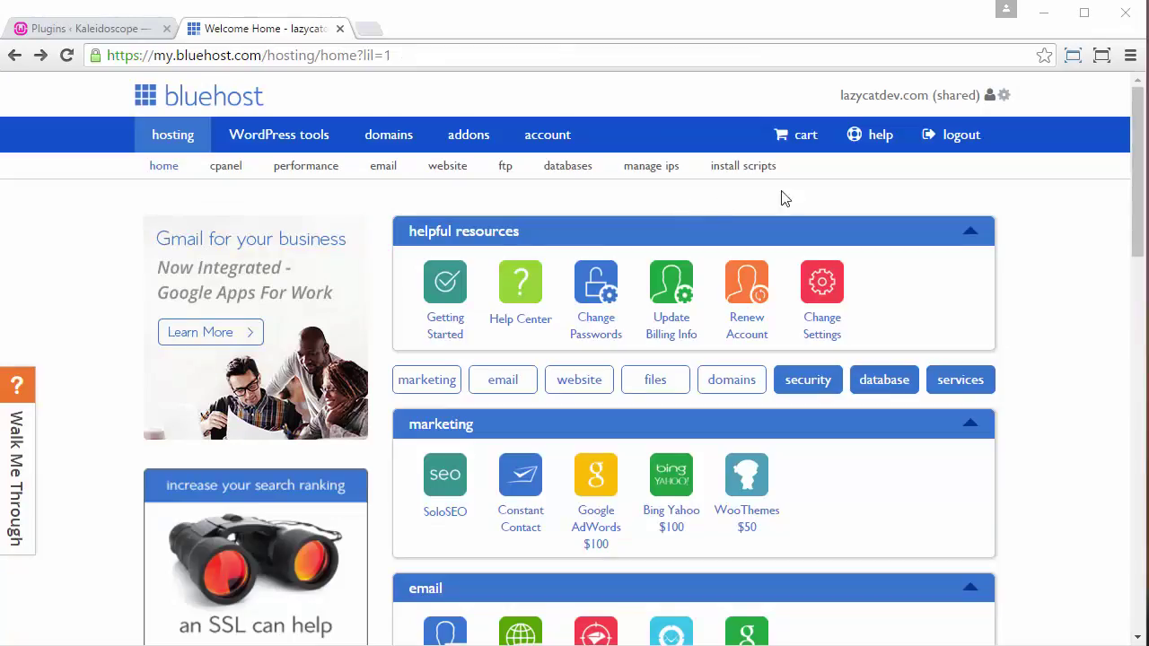
# - Open cPanel File Manager from the files section of the Bluehost hosting home page
pyautogui.scroll(-2, 1064, 242)
pyautogui.scroll(-5, 1063, 252)
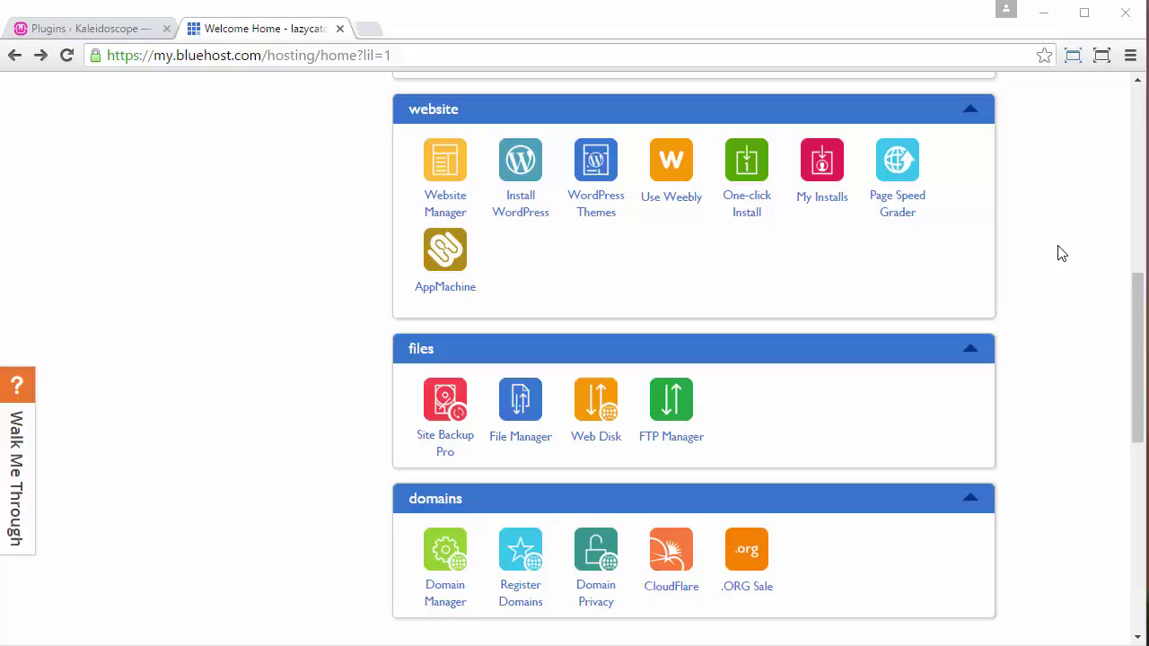
pyautogui.click(522, 442)
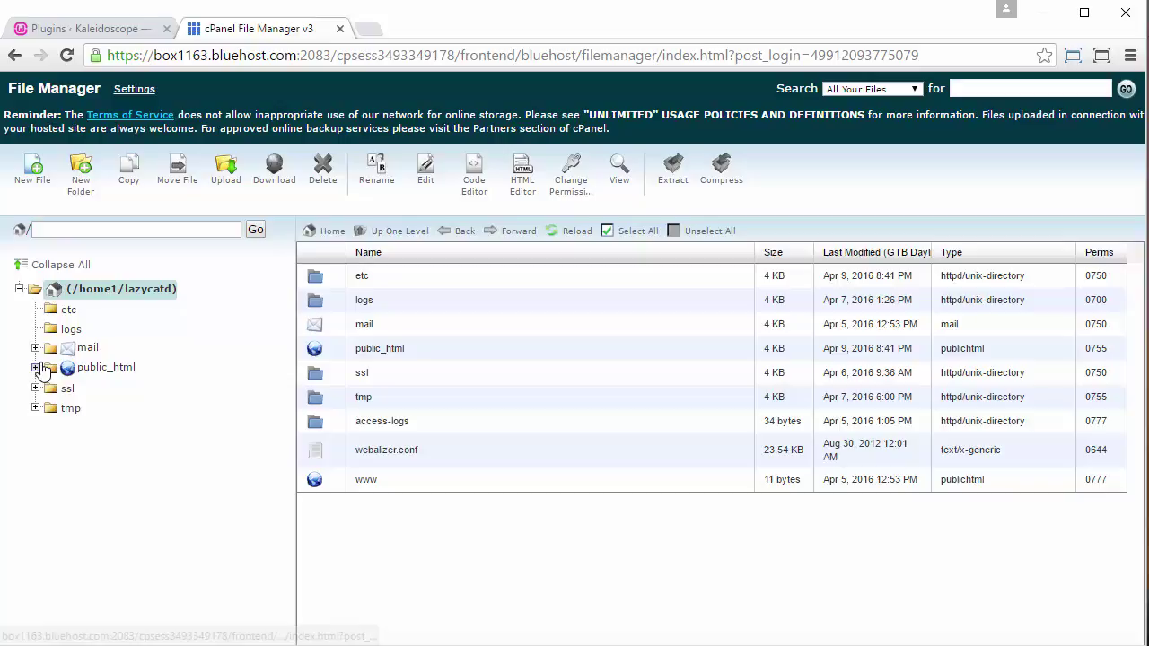
# - Expand public_html > wp-content > plugins > easyrecipe and list the styles folder's contents
pyautogui.click(36, 368)
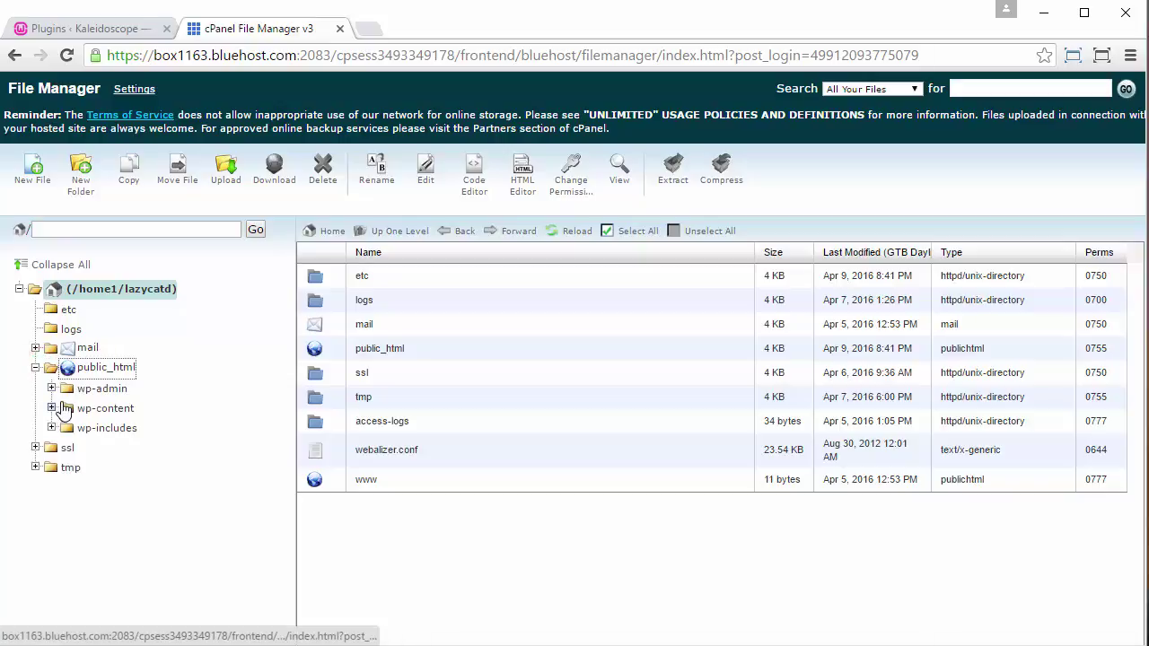
pyautogui.click(52, 409)
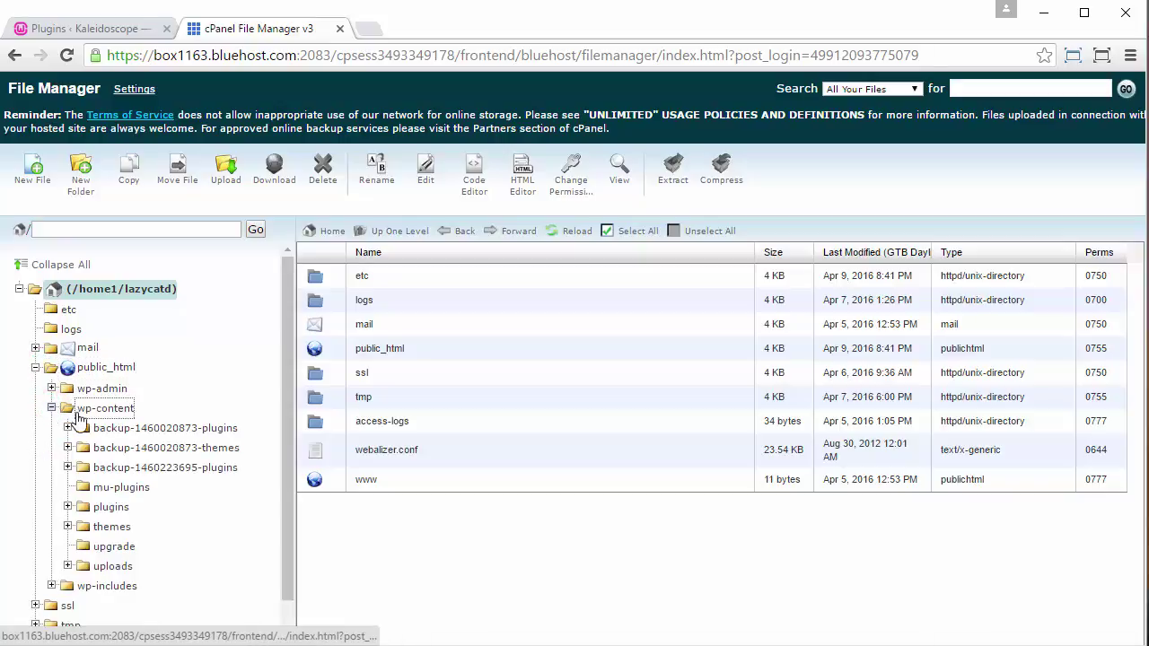
pyautogui.click(67, 507)
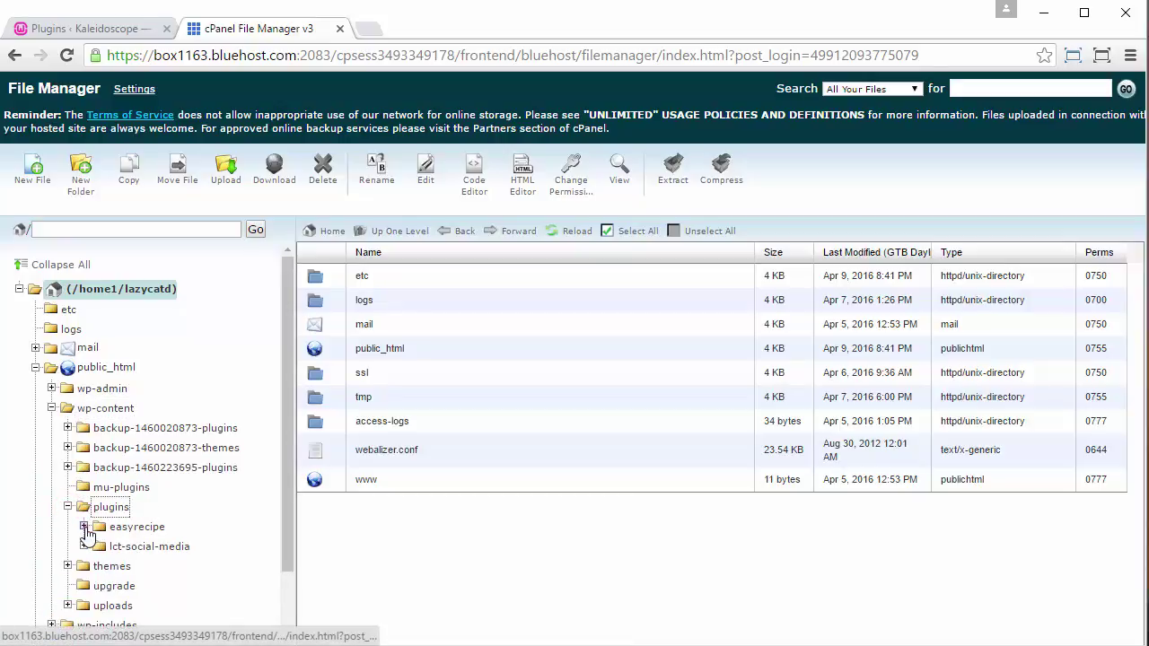
pyautogui.click(139, 525)
pyautogui.scroll(-2, 134, 516)
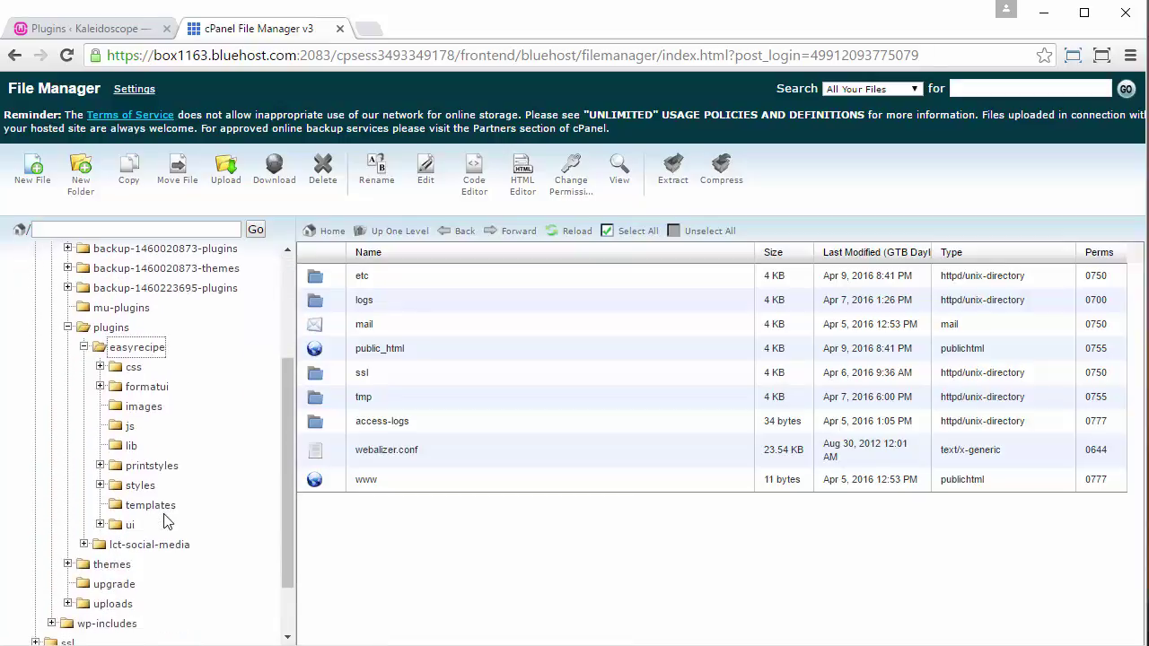
pyautogui.click(100, 486)
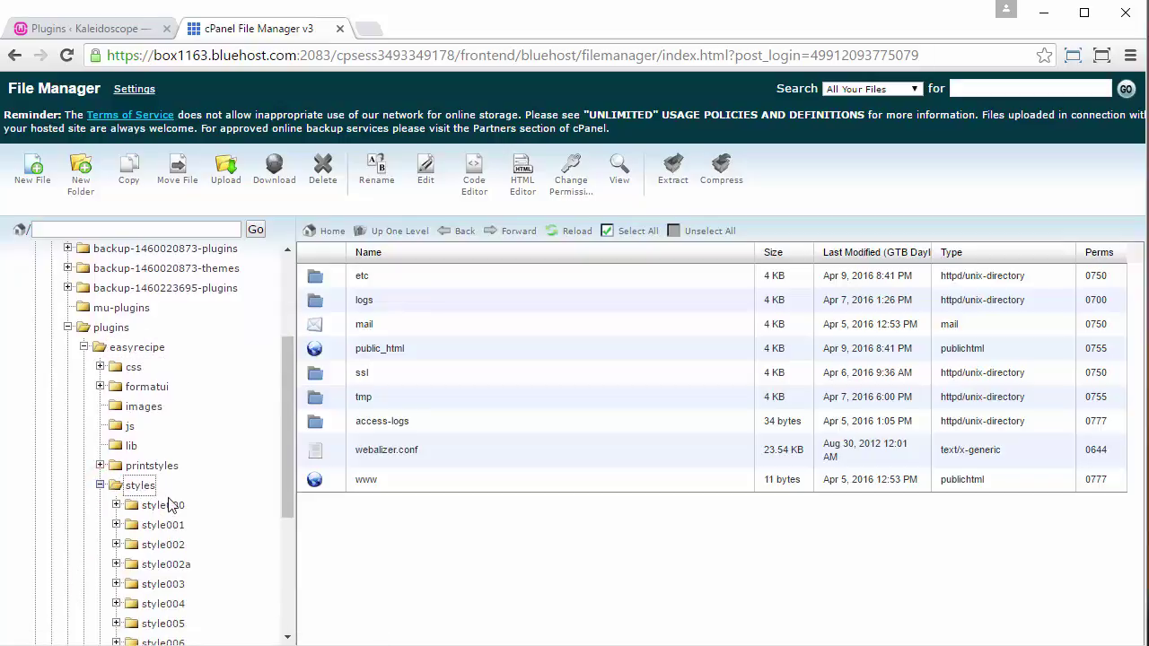
pyautogui.scroll(-1, 173, 507)
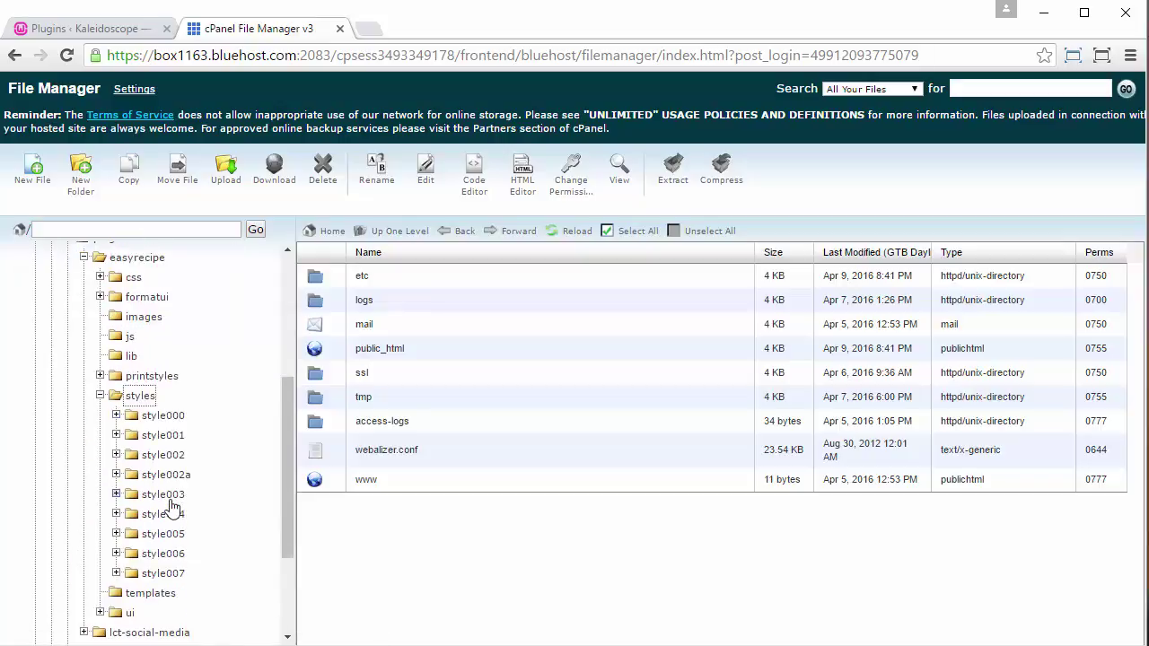
pyautogui.click(141, 395)
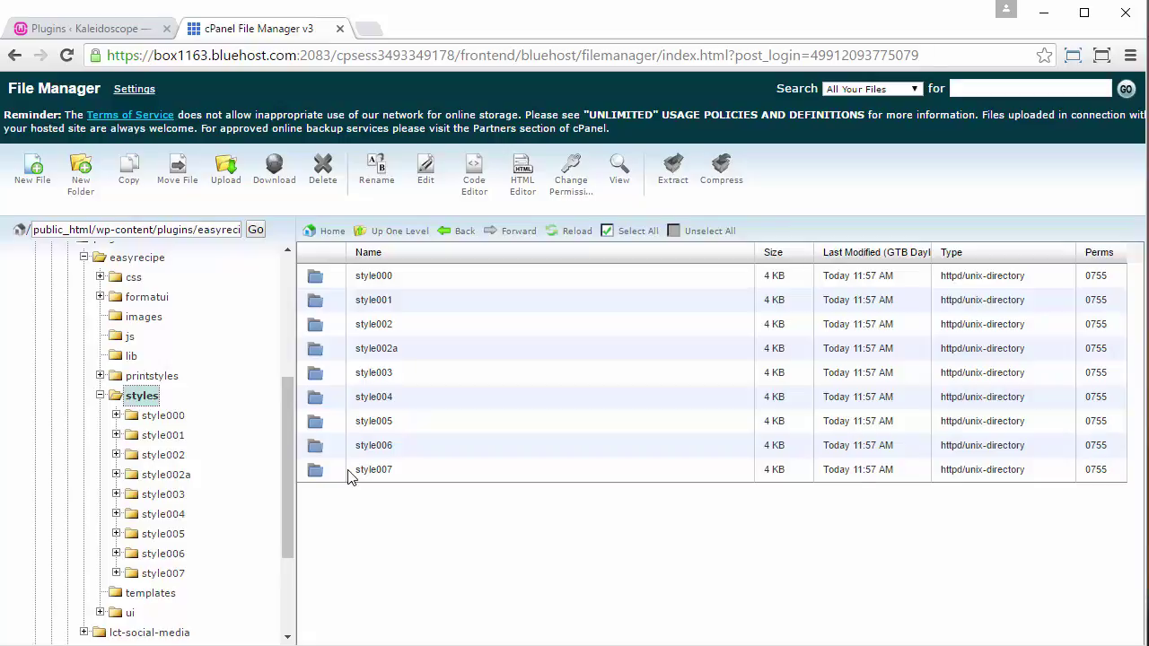
# - Create a new folder named style008 inside the EasyRecipe styles folder
pyautogui.click(81, 178)
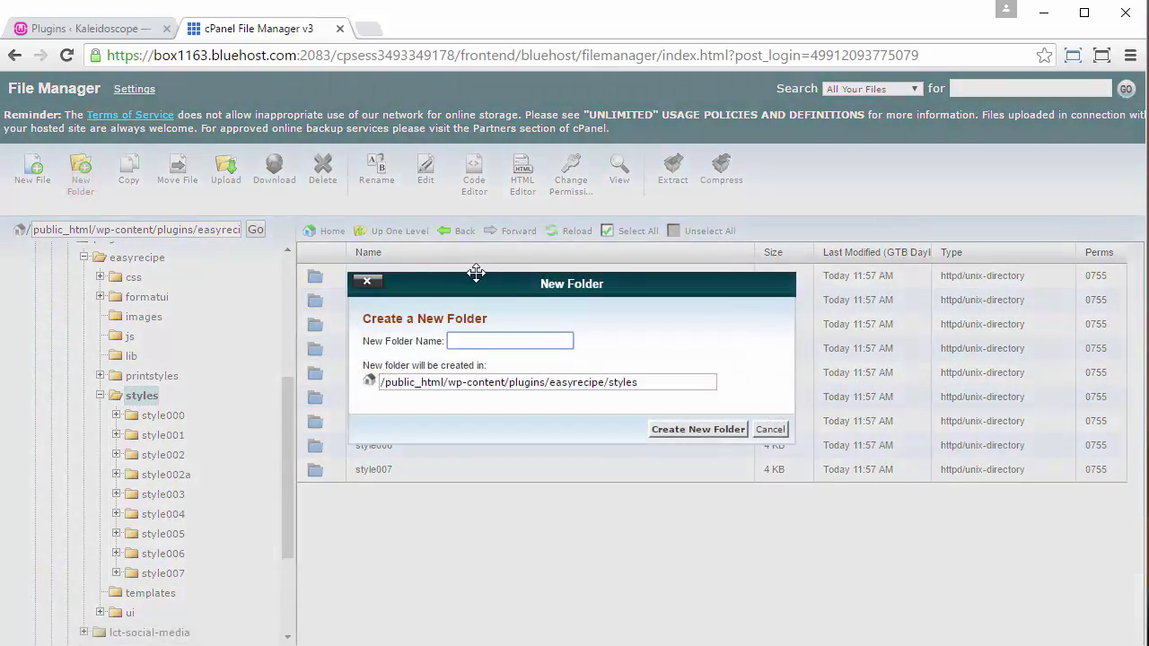
pyautogui.write('style008')
pyautogui.click(673, 432)
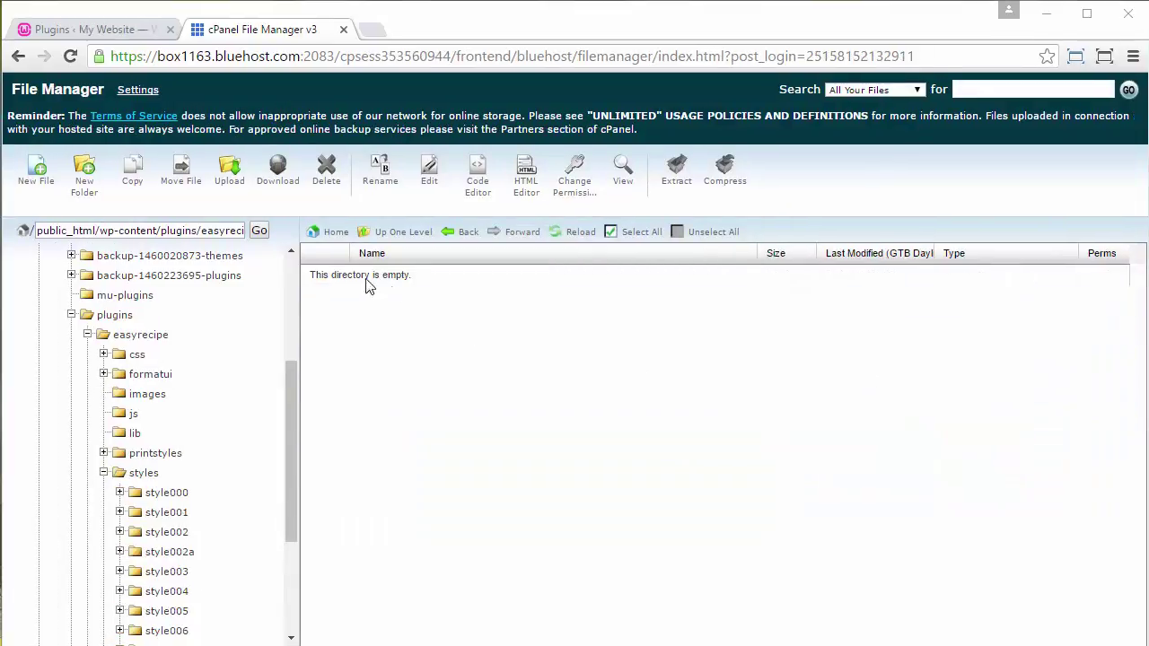
# - Upload fika-easy-recipe.zip from the Fika Theme folder into style008, then return to the folder
pyautogui.click(229, 179)
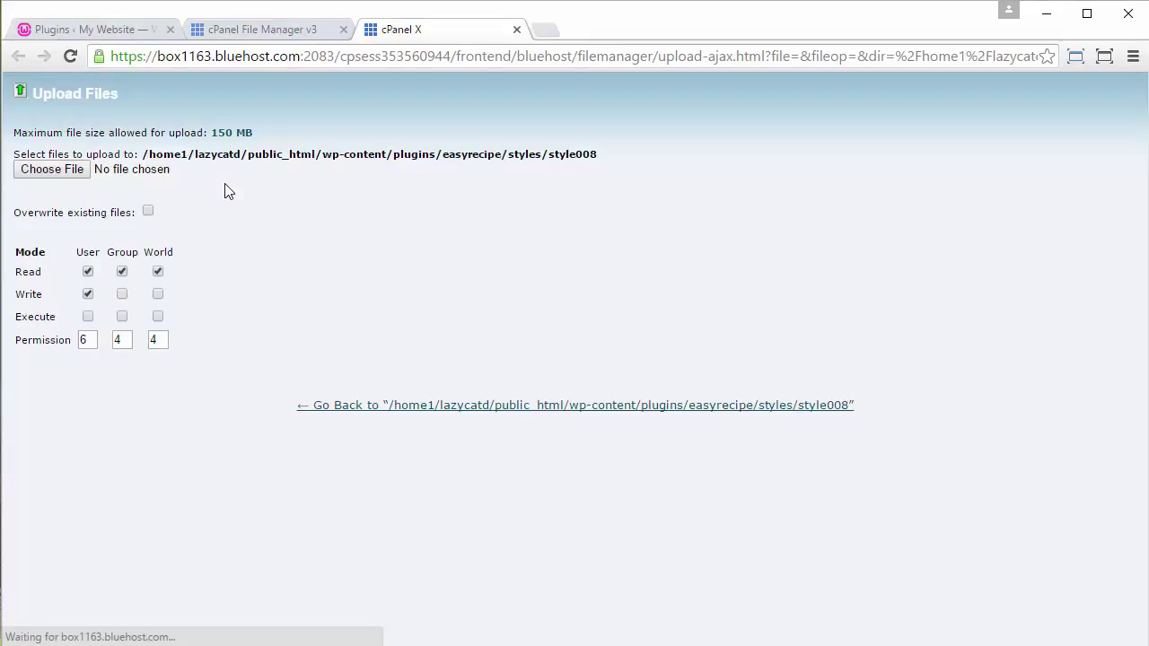
pyautogui.click(72, 170)
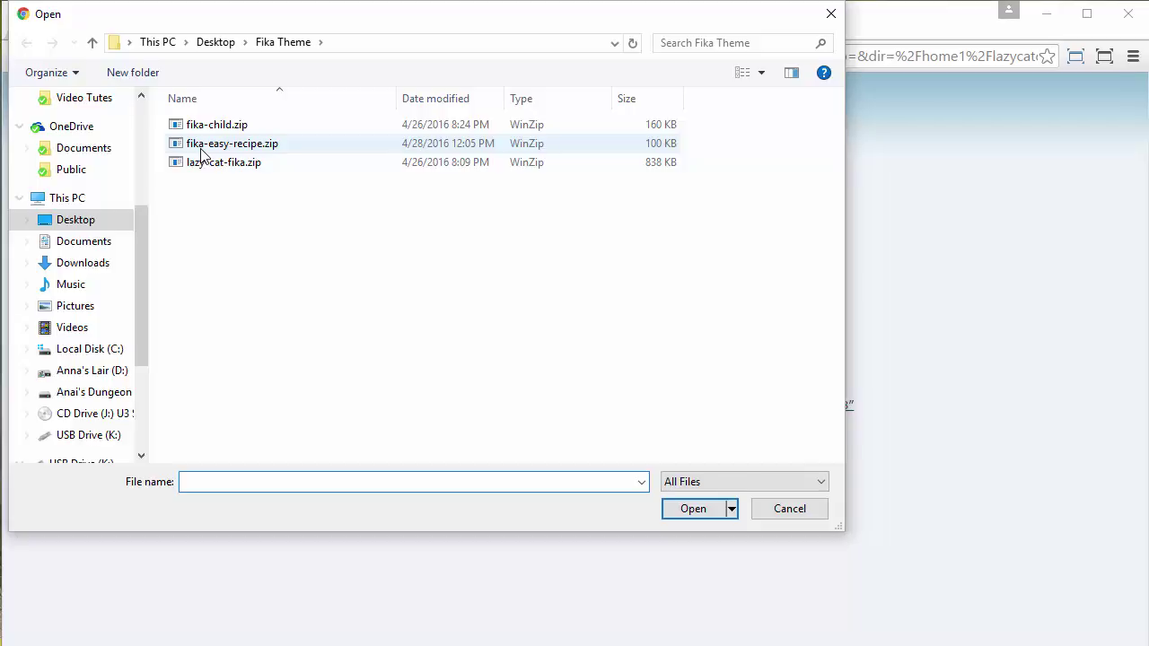
pyautogui.click(201, 149)
pyautogui.click(698, 510)
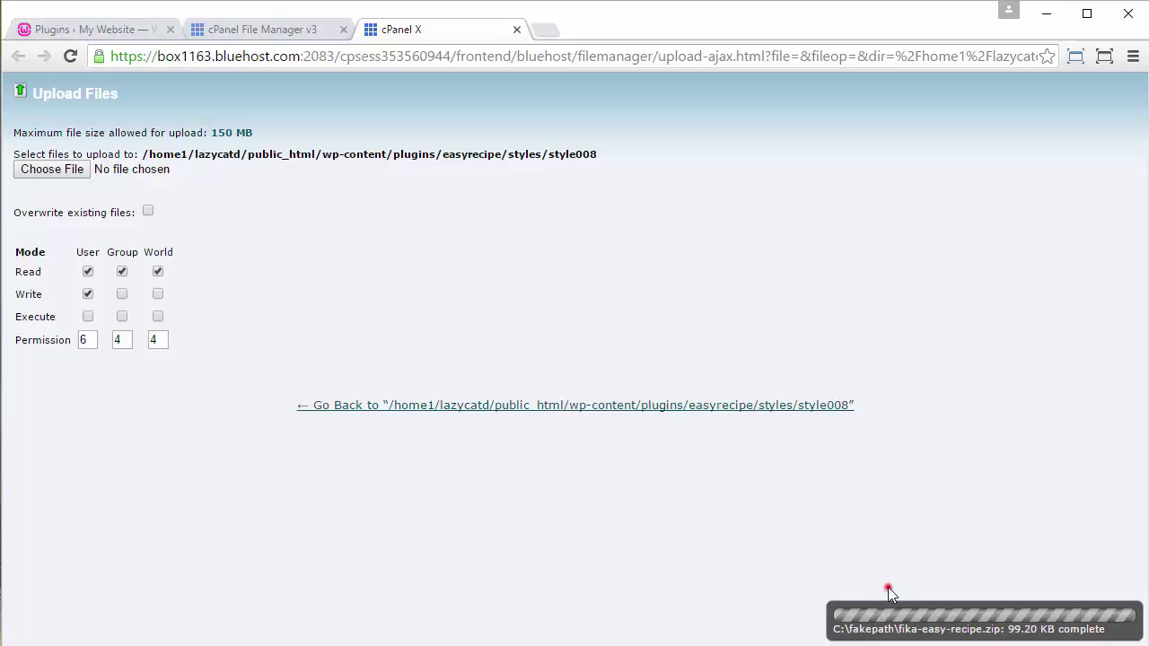
pyautogui.click(805, 404)
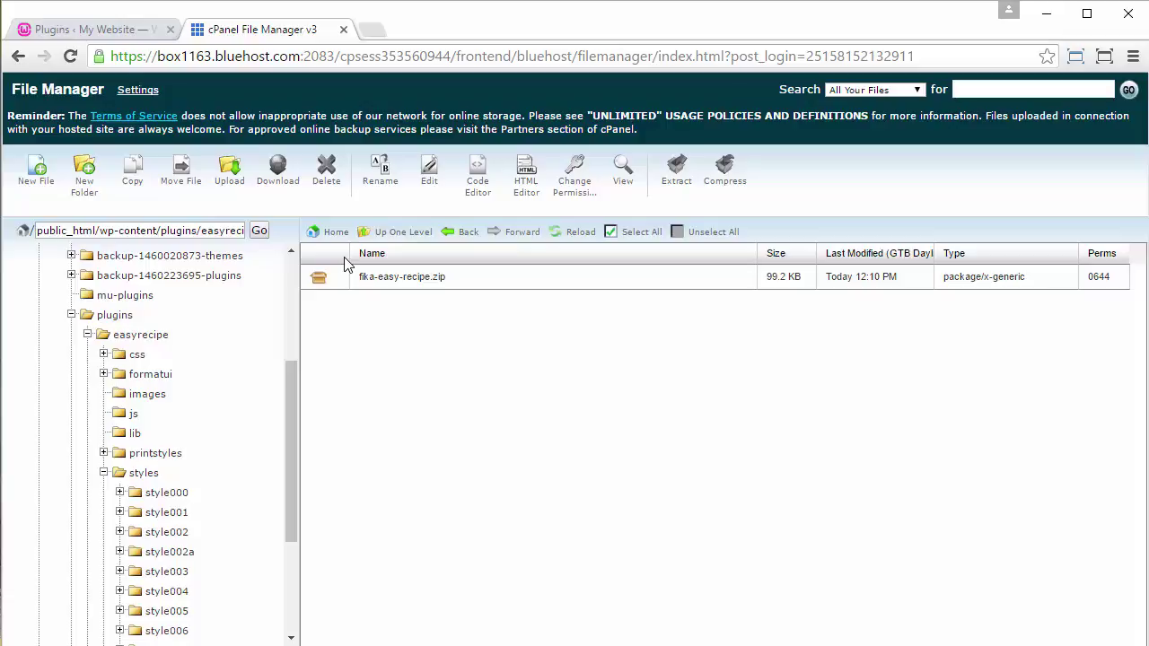
# - Extract fika-easy-recipe.zip into the style008 folder
pyautogui.click(336, 276)
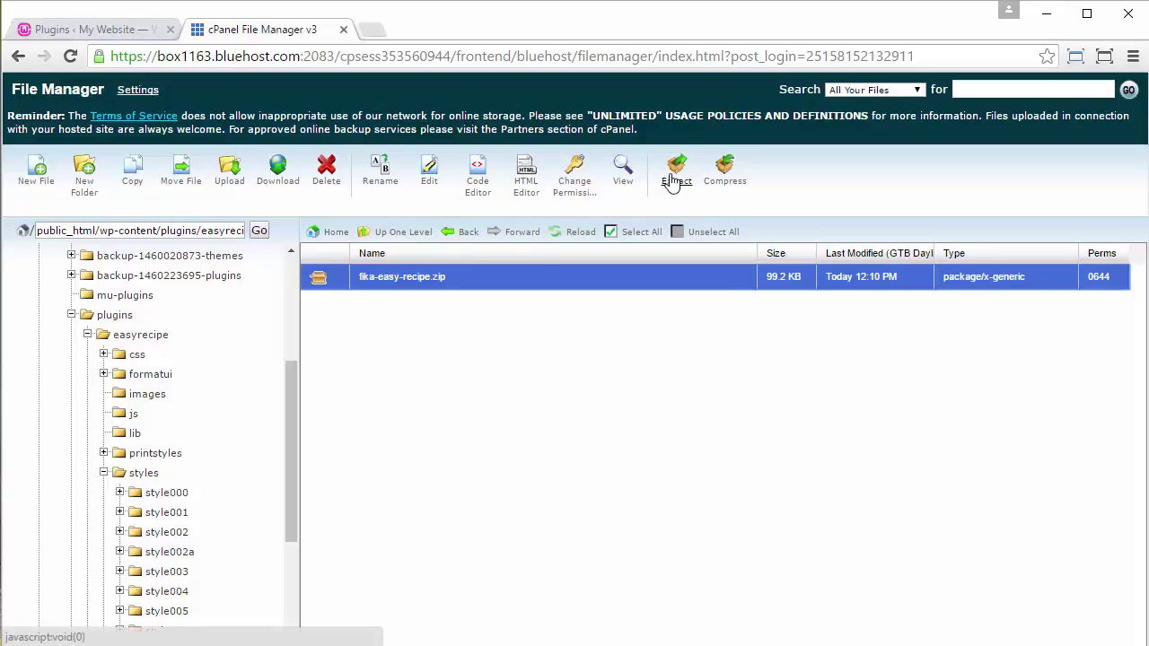
pyautogui.click(675, 179)
pyautogui.click(714, 422)
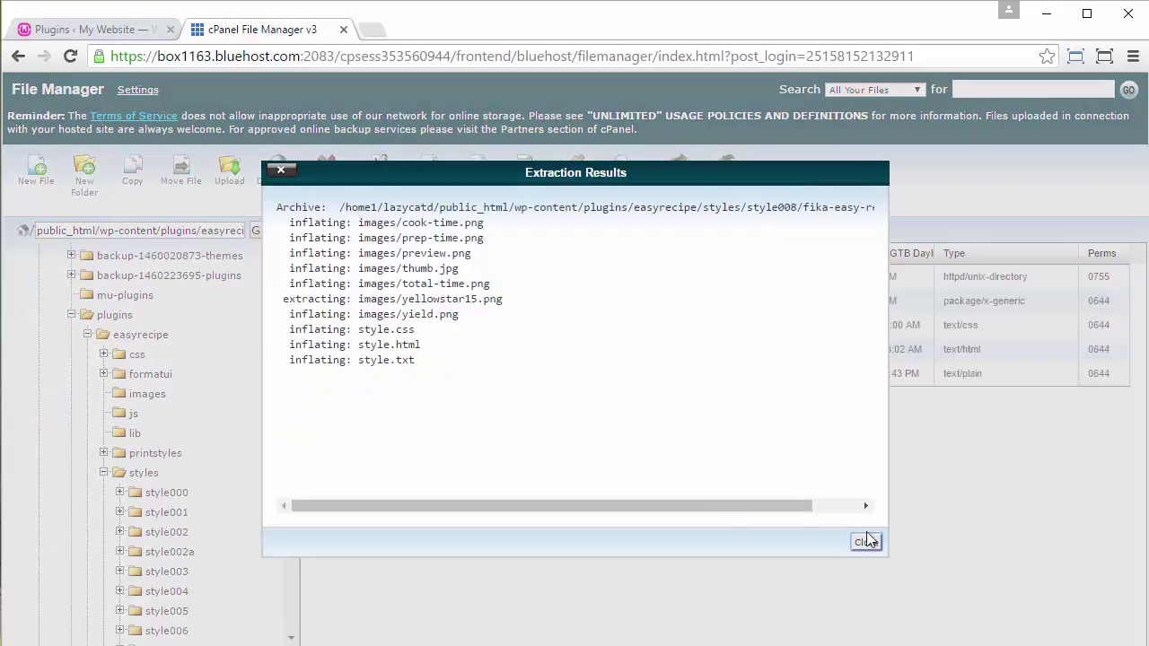
pyautogui.click(867, 541)
# - Delete the leftover fika-easy-recipe.zip archive from style008
pyautogui.click(342, 305)
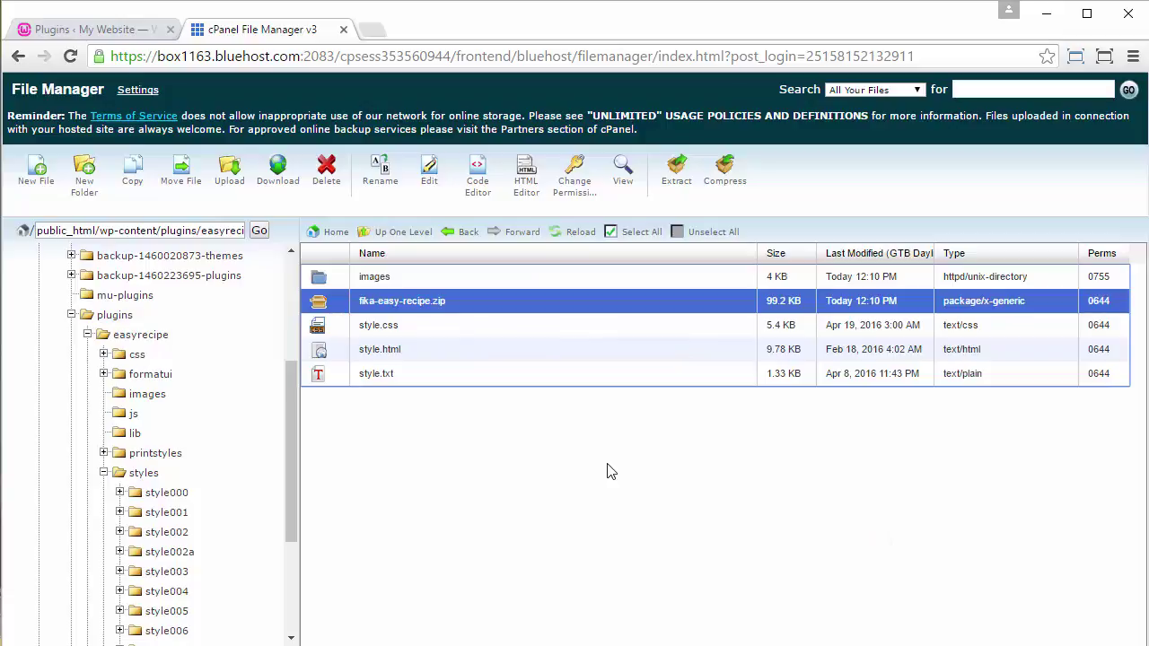
pyautogui.press('Delete')
pyautogui.click(708, 418)
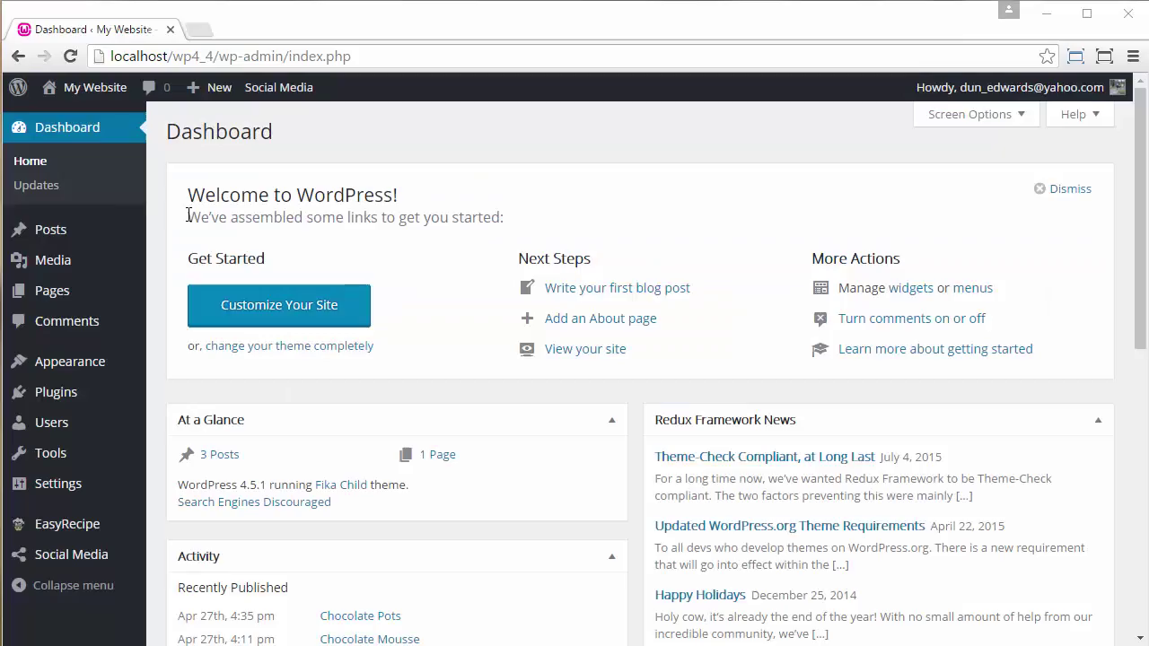
# - Open the Chocolate Pots post for editing from the Posts list
pyautogui.click(97, 235)
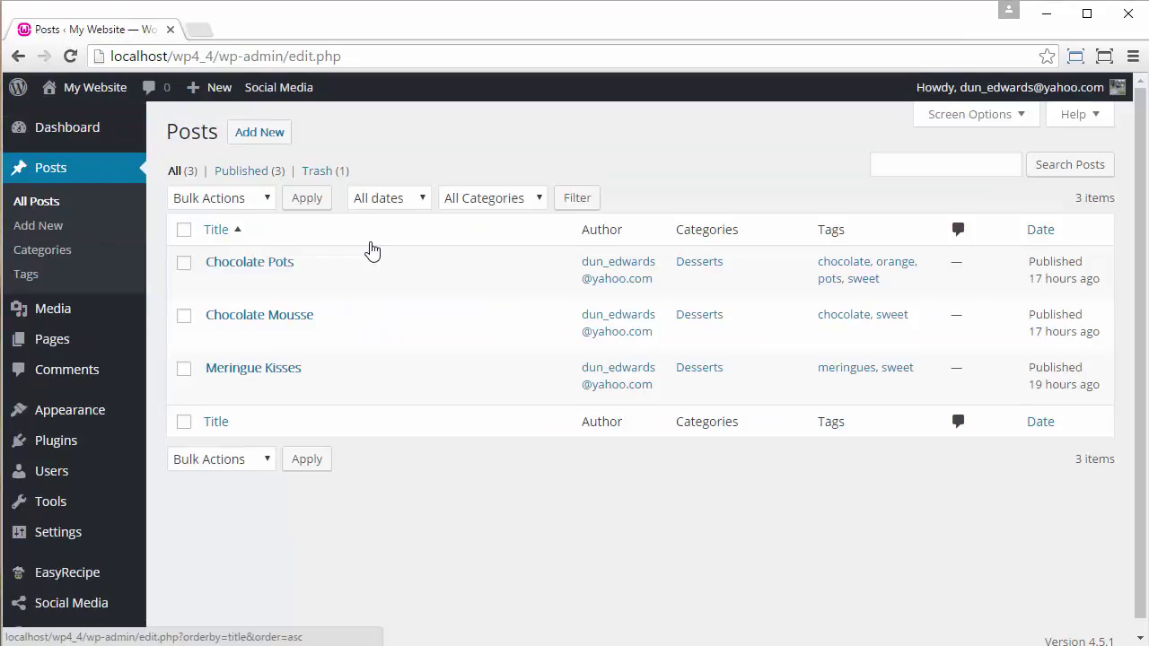
pyautogui.moveTo(256, 267)
pyautogui.click(219, 284)
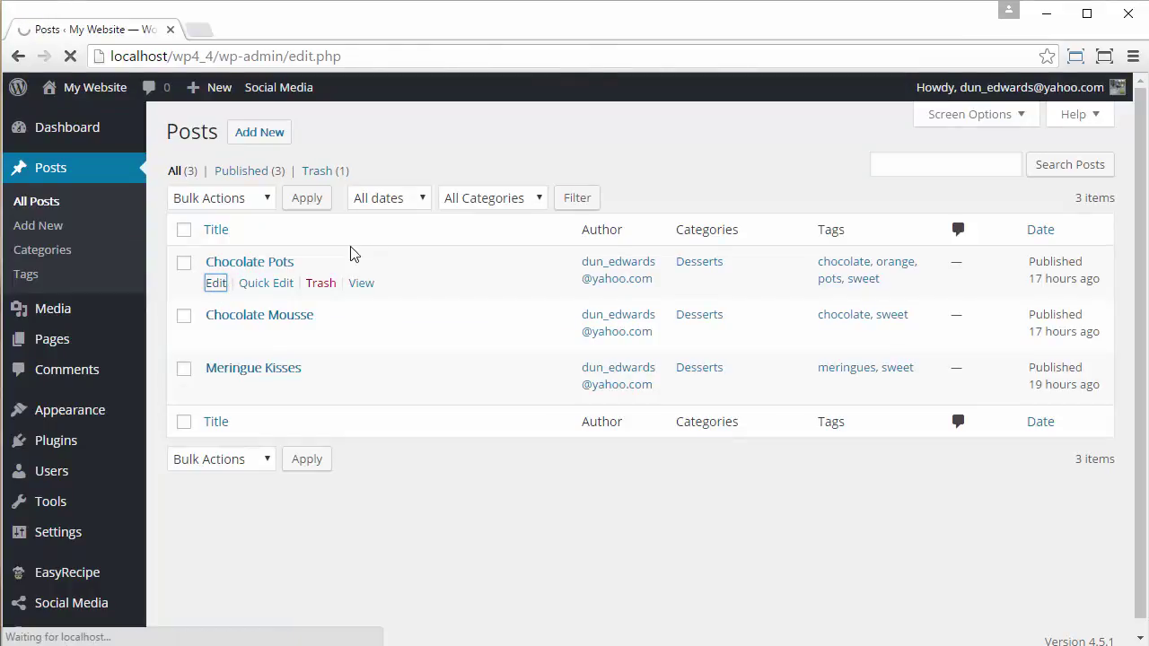
# - Add an empty paragraph after 'ligula ex.' at the end of the post
pyautogui.scroll(-5, 682, 382)
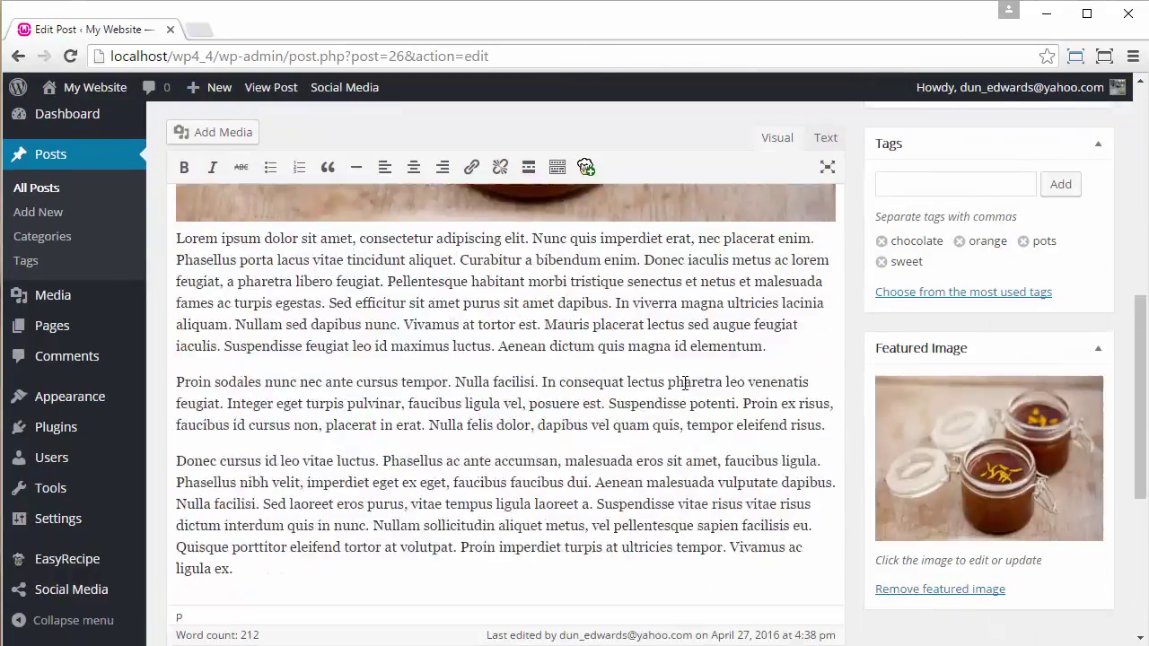
pyautogui.click(307, 508)
pyautogui.press('Return')
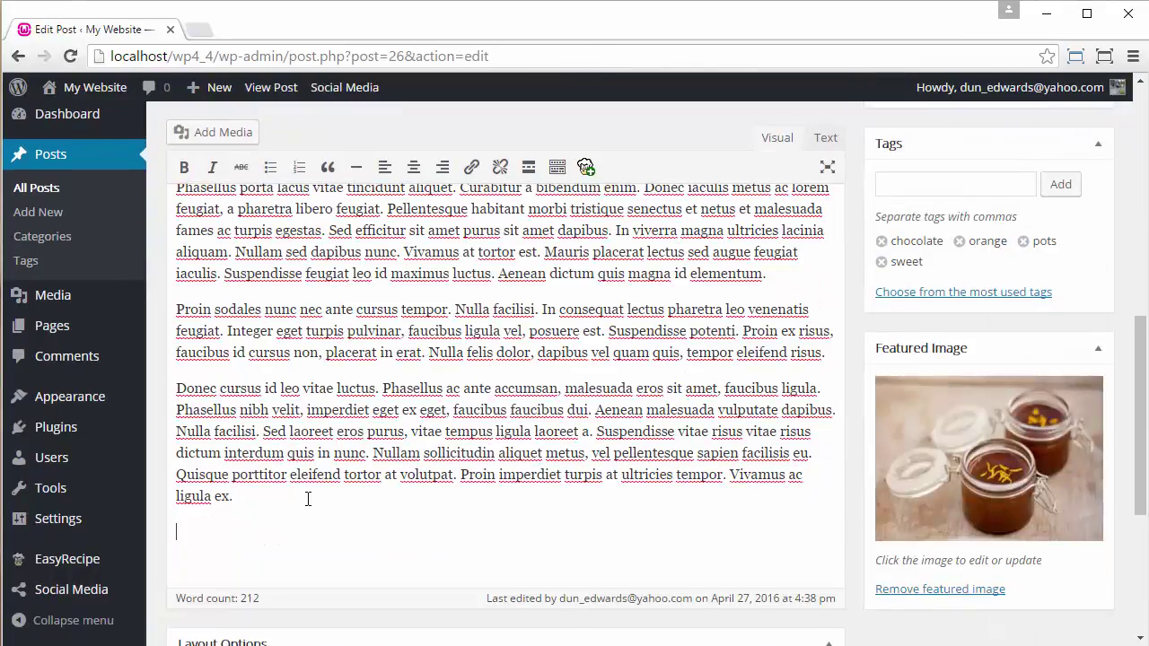
# - Start a new EasyRecipe card with the summary 'These are yummy!'
pyautogui.click(585, 167)
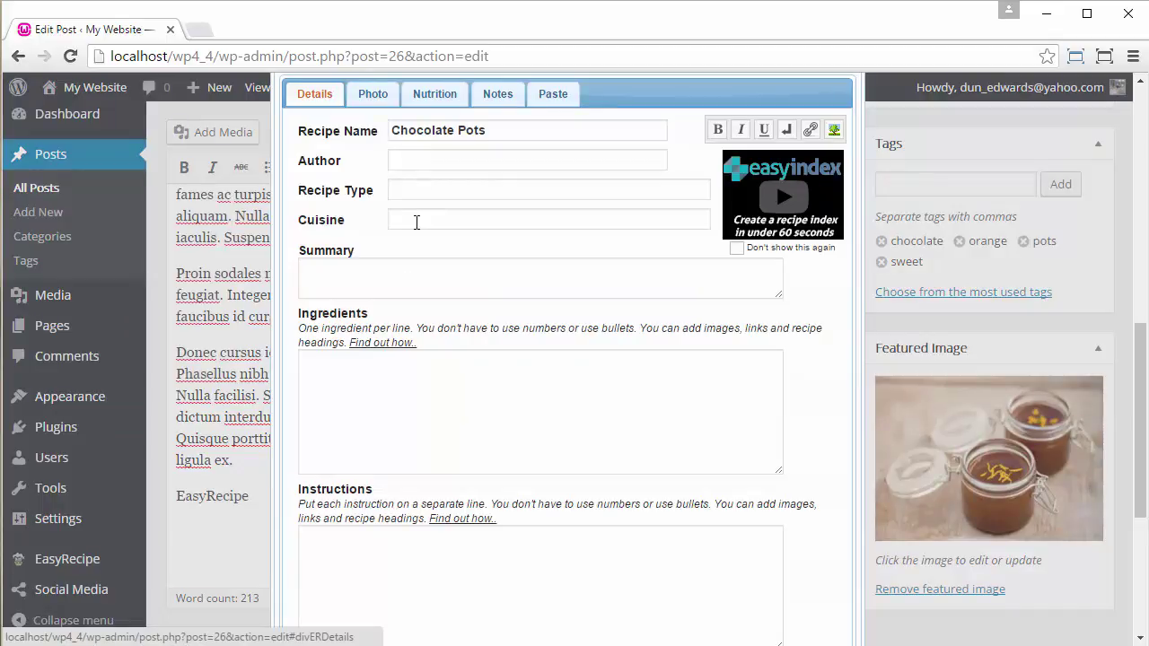
pyautogui.click(400, 262)
pyautogui.write('Thes')
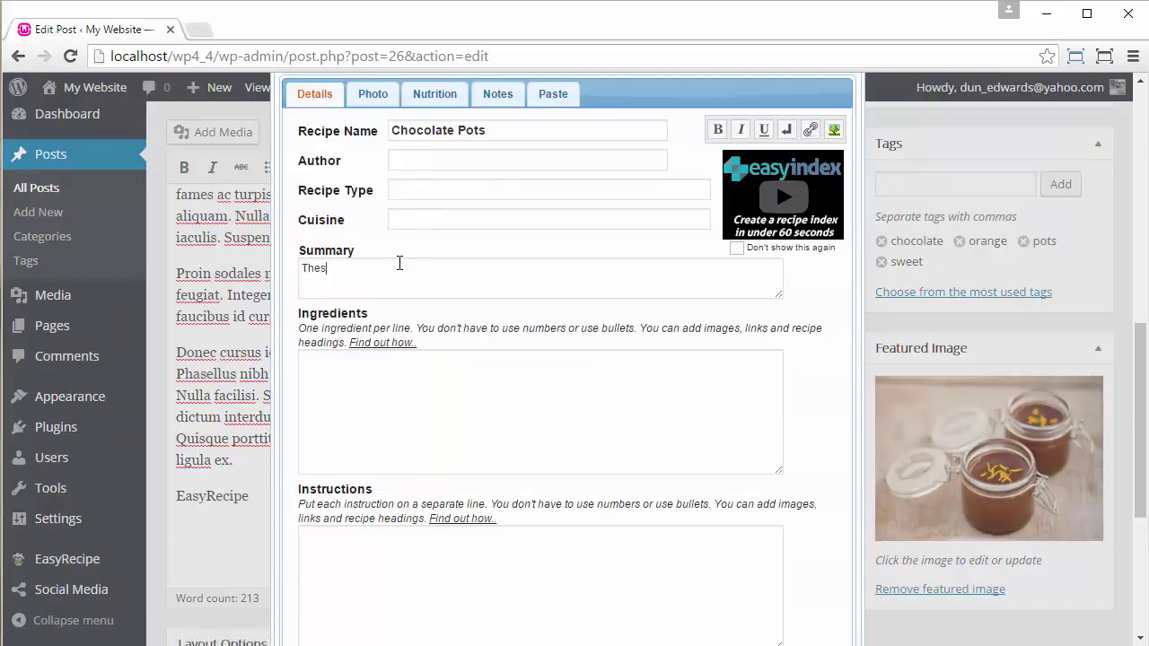
pyautogui.write('e are yummy!')
pyautogui.press('Tab')
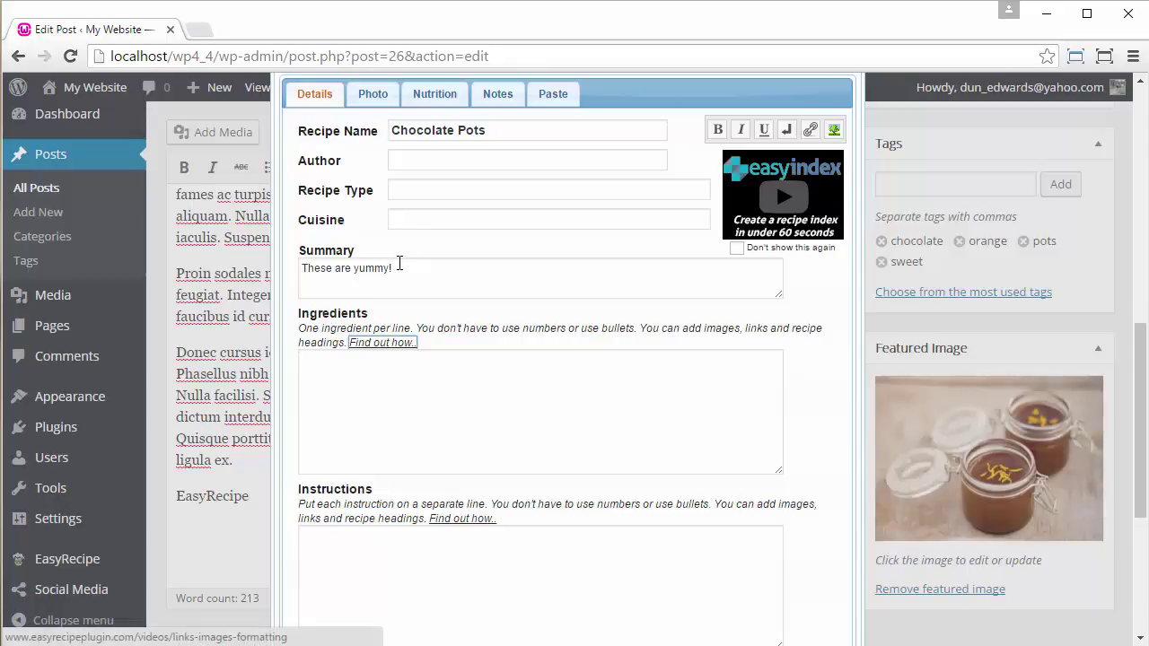
# - Enter the ingredients Chocolate, Oranges and Other Stuff
pyautogui.click(662, 383)
pyautogui.write('Chocolate')
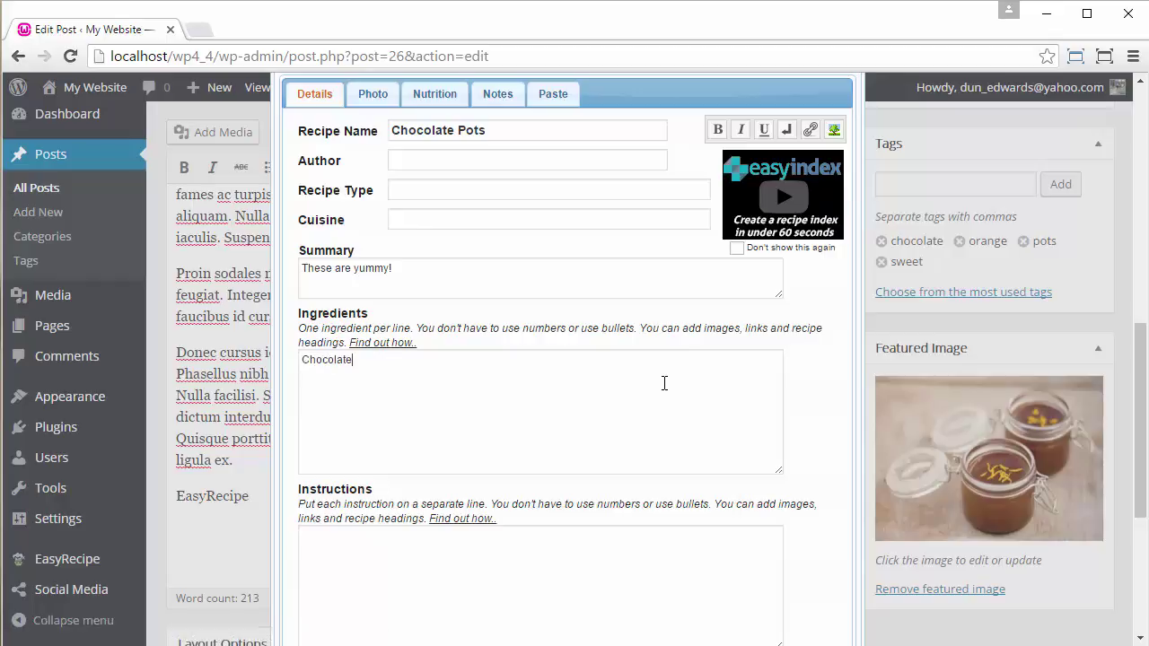
pyautogui.press('Return')
pyautogui.write('Oranges ')
pyautogui.write('Other Stuff')
pyautogui.press('Tab')
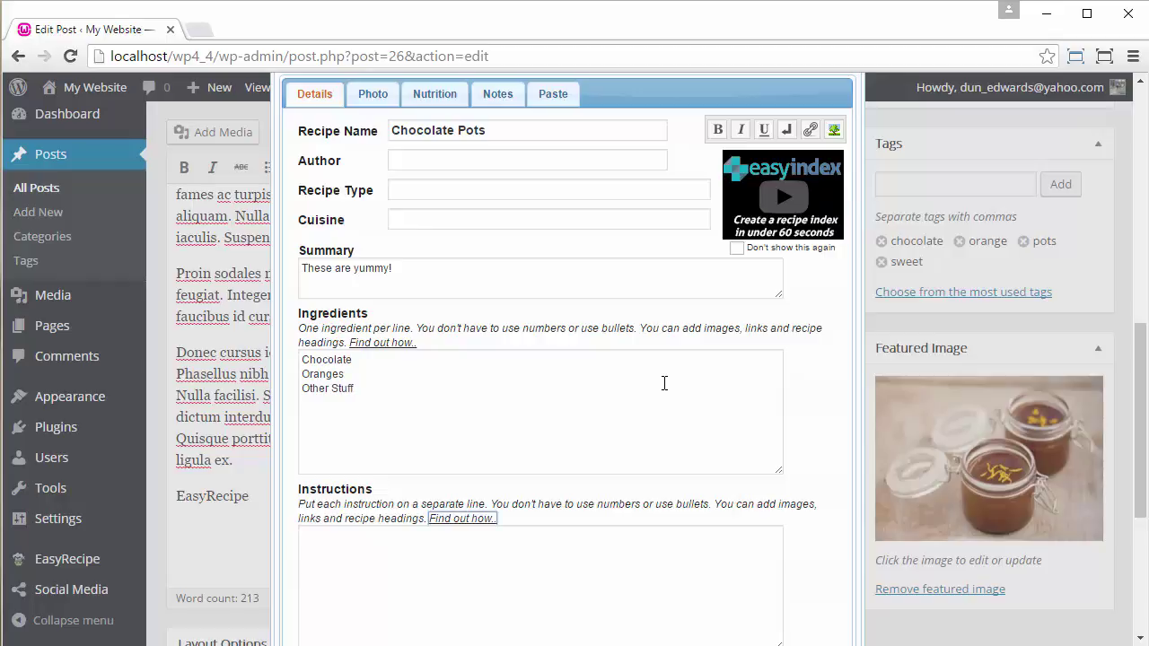
# - Enter the instructions 'Instruction 1' and 'Instruction 2', fixing the mistyped capital N
pyautogui.press('Tab')
pyautogui.write('INstruction 1')
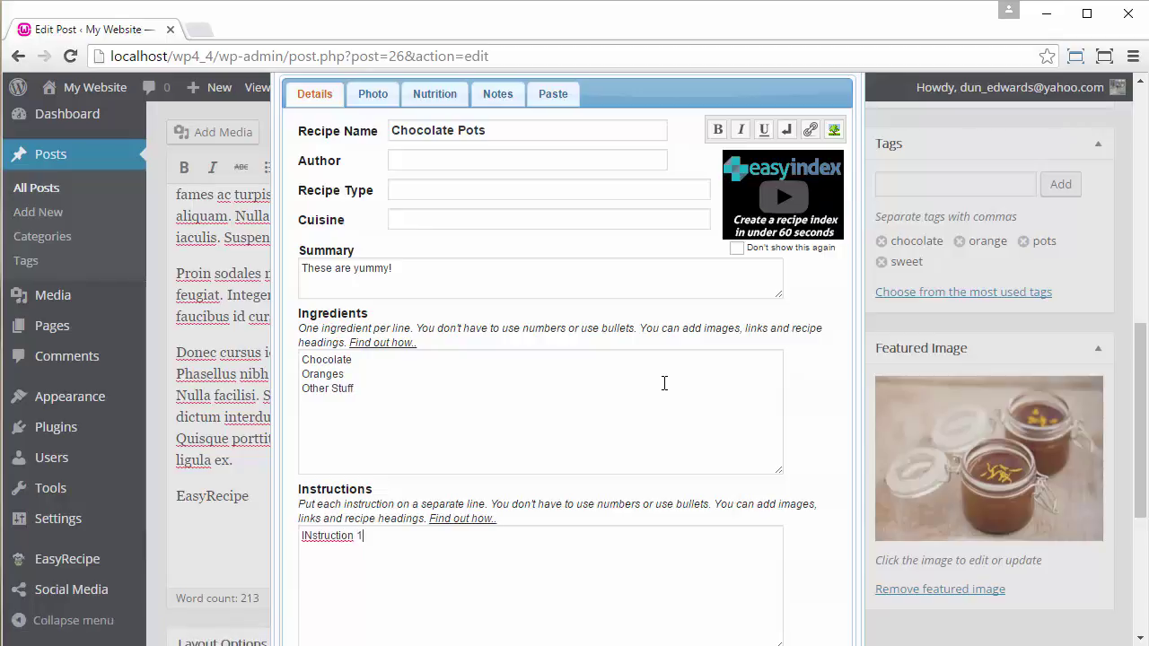
pyautogui.press('Home')
pyautogui.press('Right')
pyautogui.press('Delete')
pyautogui.write('n')
pyautogui.press('End')
pyautogui.press('Return')
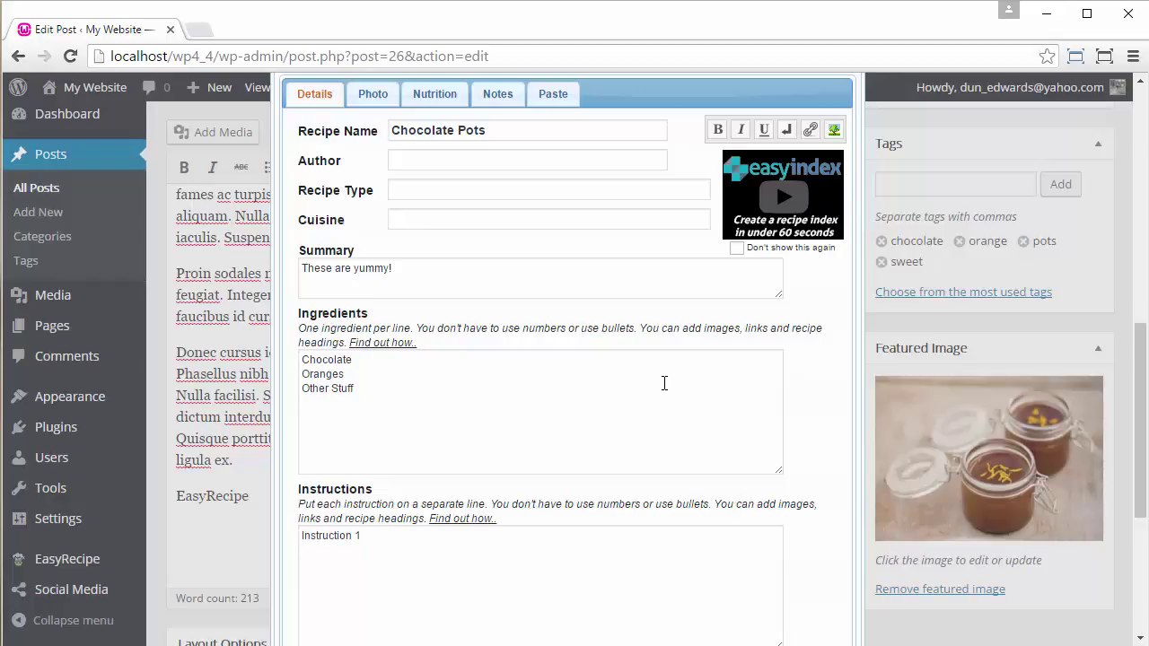
pyautogui.write('Instruction 2')
pyautogui.scroll(-4, 629, 386)
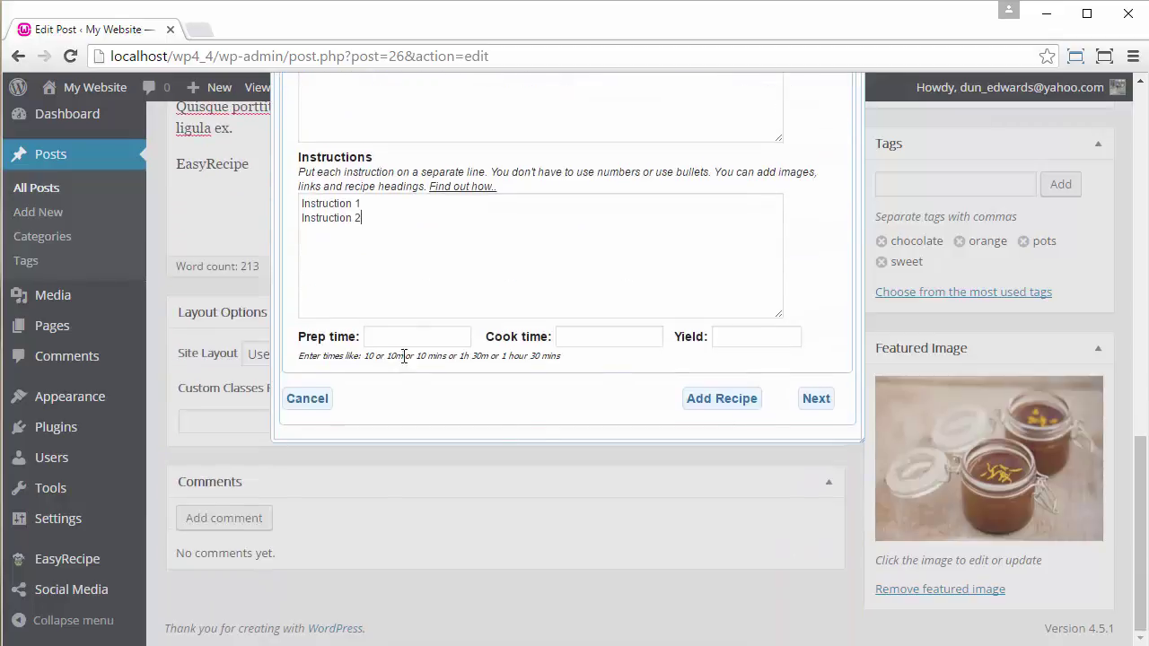
# - Enter 30 mins prep, 25 mins cook and 6 servings, then add the recipe card
pyautogui.click(399, 342)
pyautogui.write('30 mins')
pyautogui.press('Tab')
pyautogui.write('25 mins')
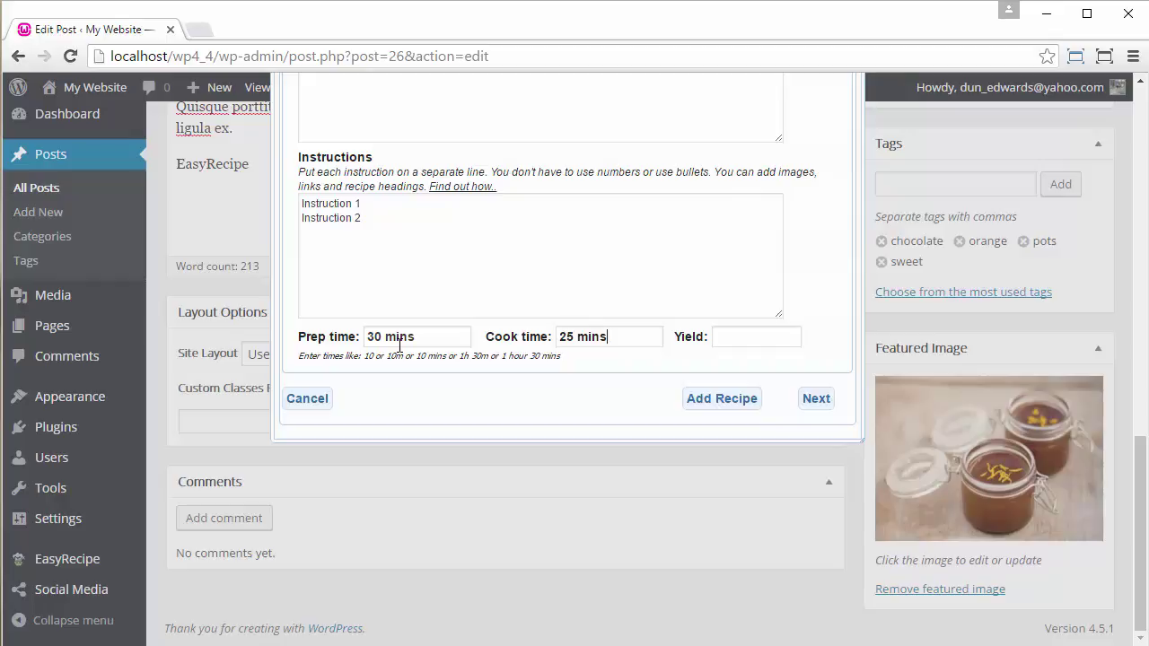
pyautogui.write('6')
pyautogui.click(744, 397)
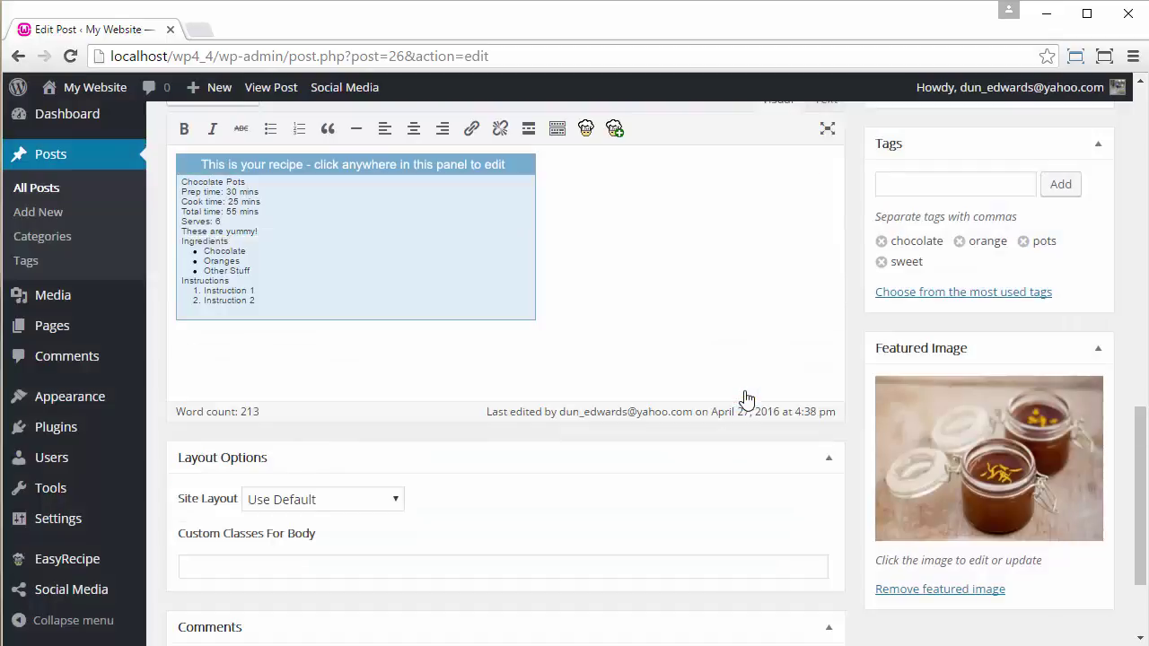
# - Update the post and view the live Chocolate Pots page in a new tab
pyautogui.scroll(1, 350, 292)
pyautogui.scroll(3, 1072, 225)
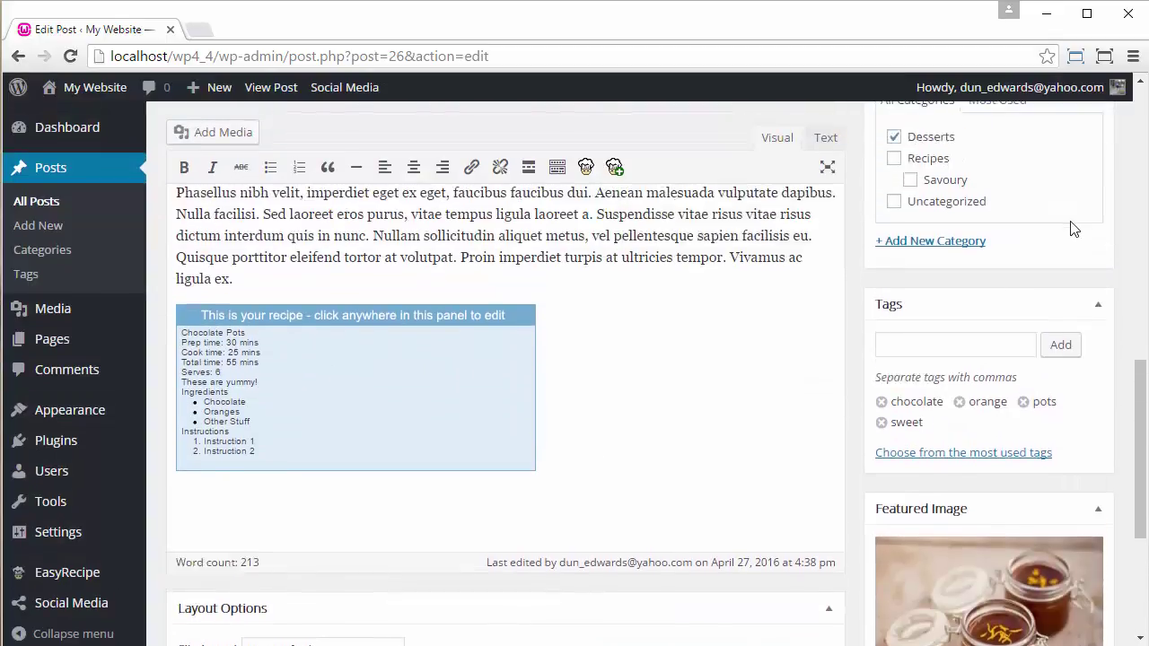
pyautogui.click(1062, 229)
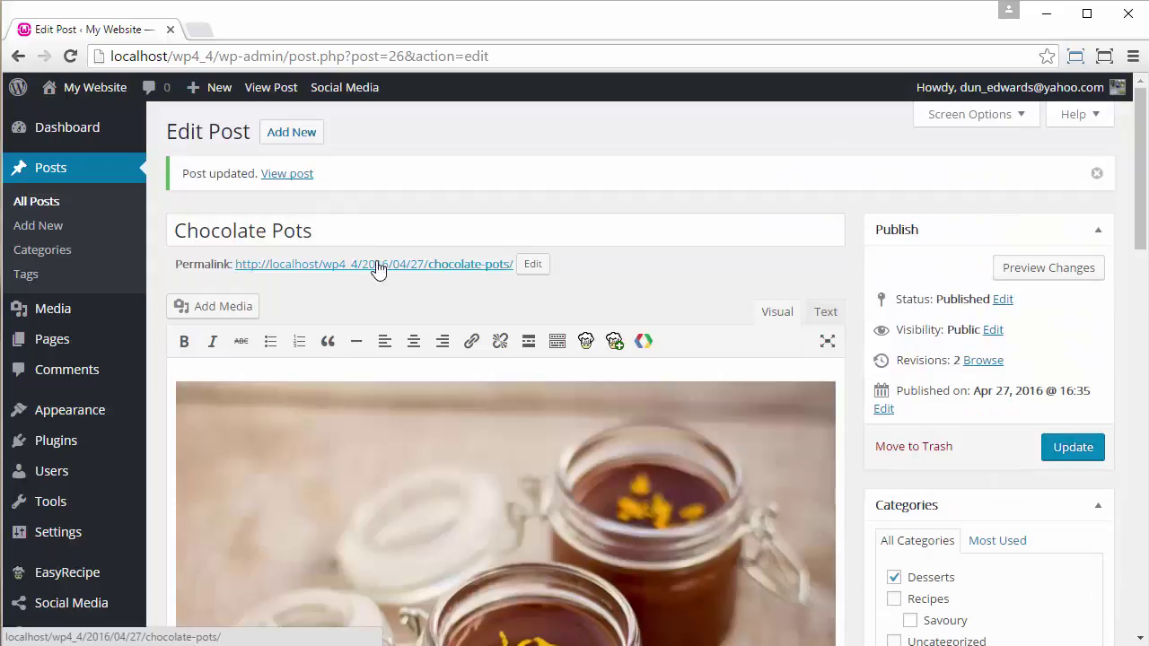
pyautogui.click(375, 263)
pyautogui.click(285, 28)
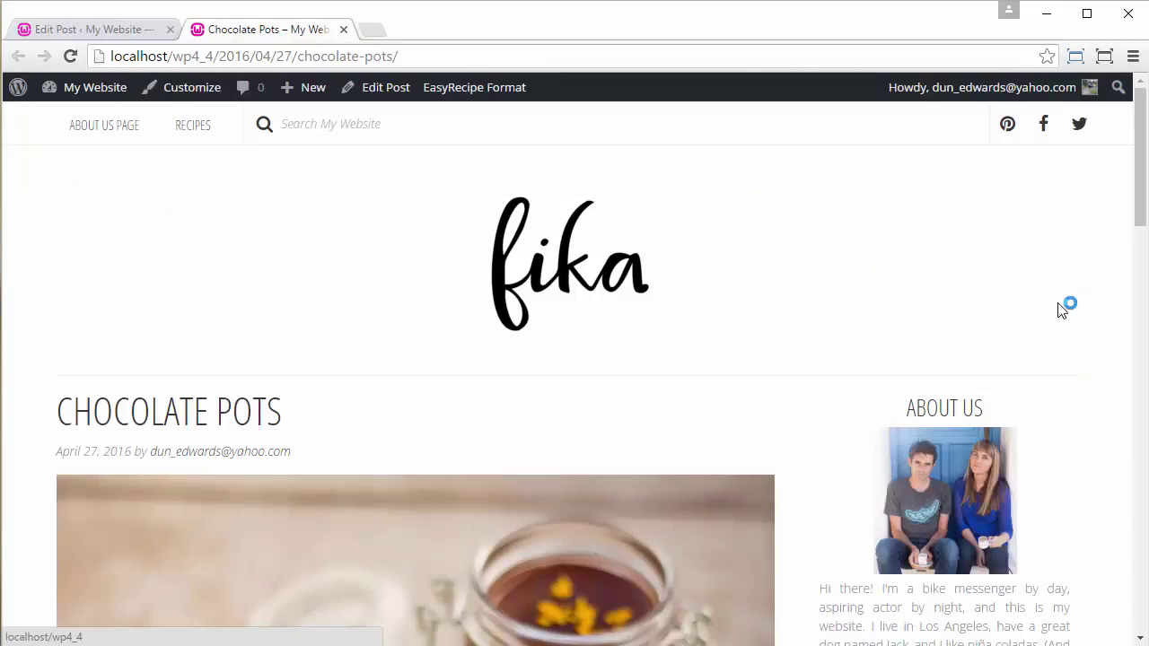
# - Scroll the live Chocolate Pots post to inspect the EasyRecipe recipe card
pyautogui.scroll(-10, 665, 264)
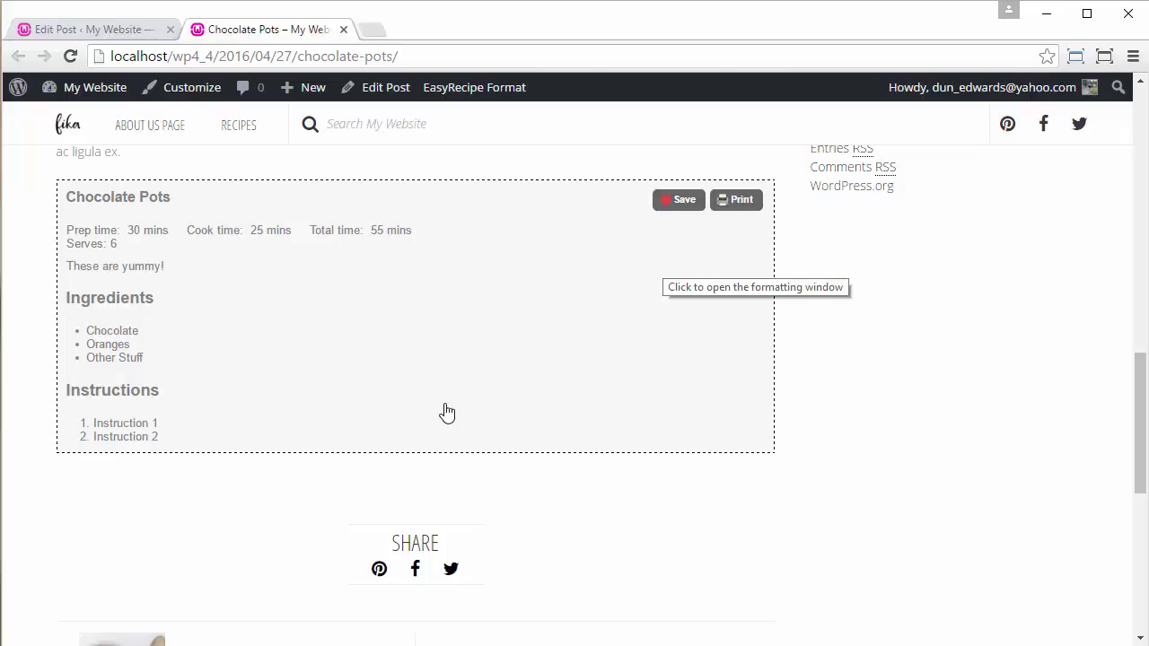
pyautogui.scroll(1, 447, 413)
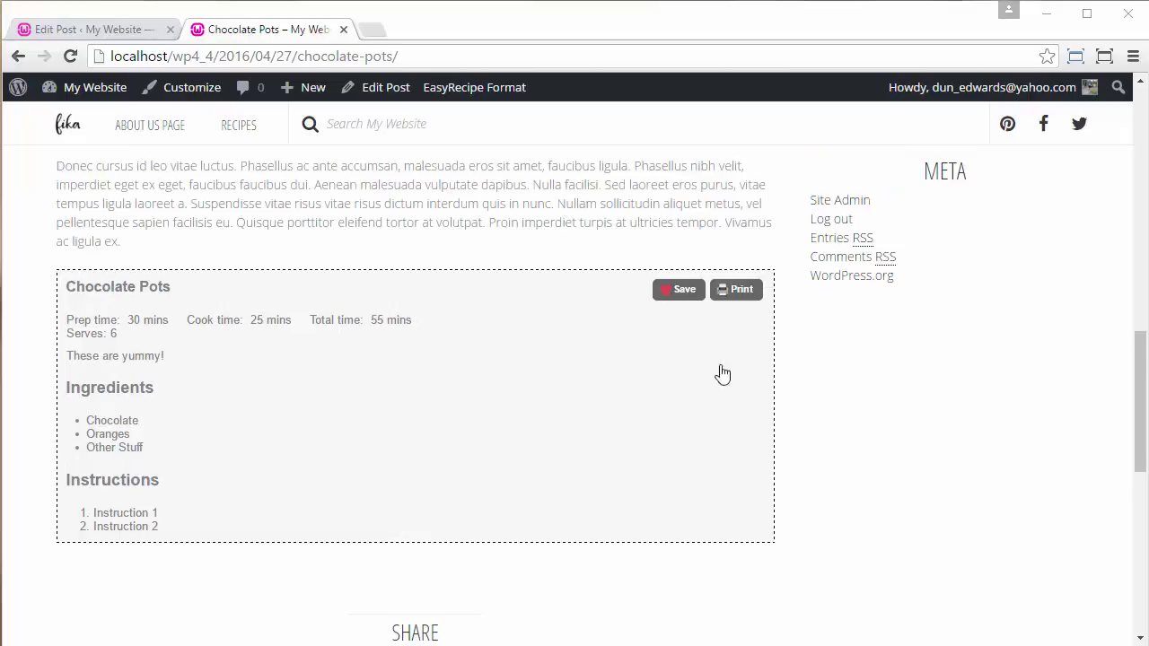
pyautogui.scroll(2, 268, 334)
pyautogui.scroll(9, 267, 334)
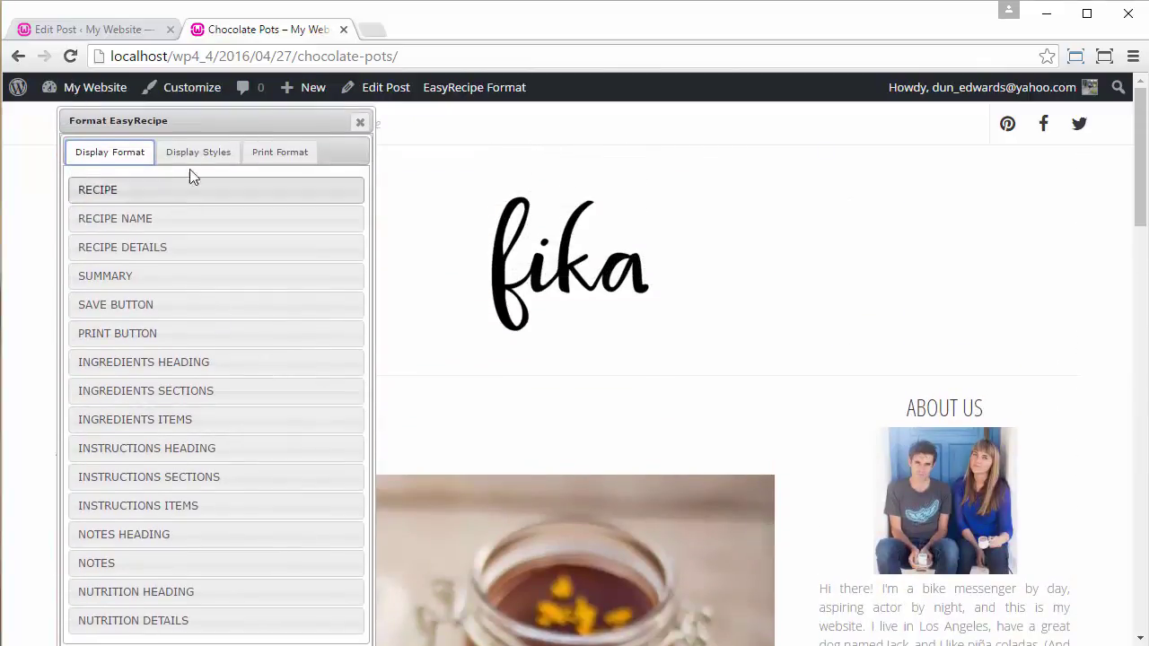
# - Try the Fika display style (style008) on the recipe card from Display Styles
pyautogui.click(199, 155)
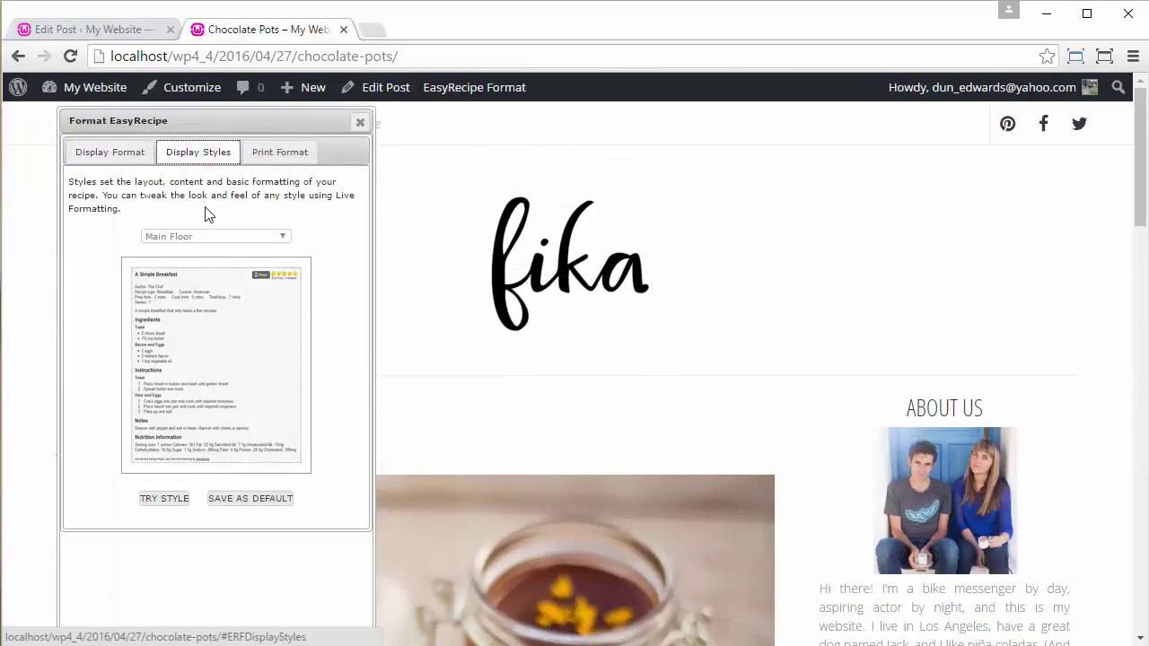
pyautogui.click(206, 234)
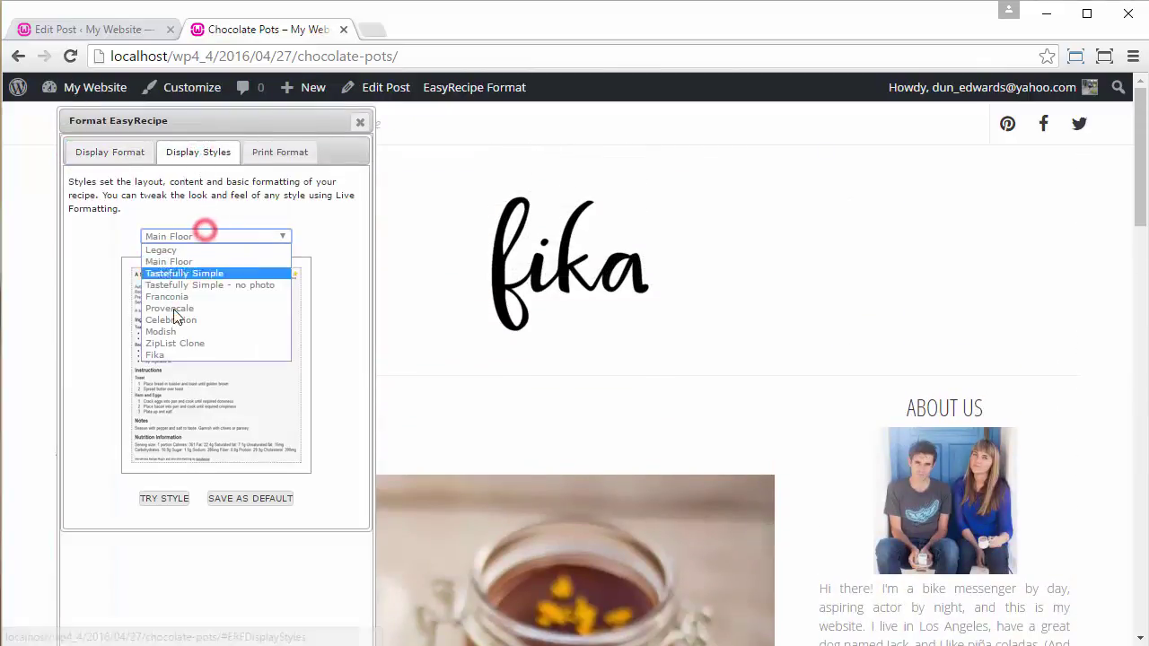
pyautogui.click(169, 355)
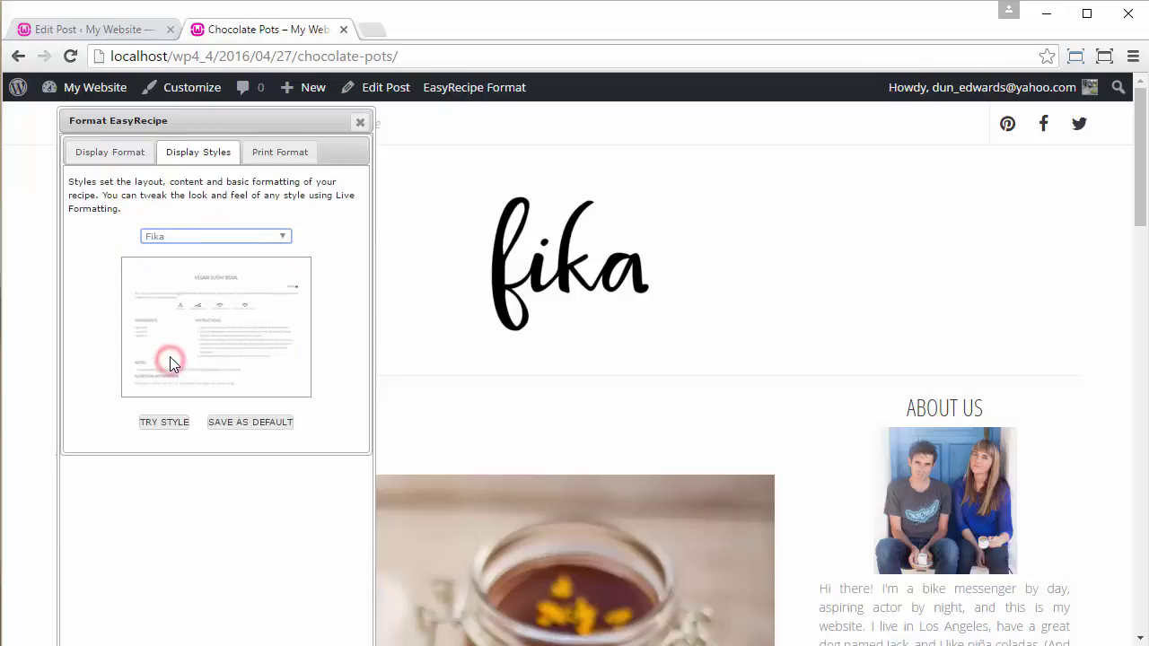
pyautogui.click(164, 423)
pyautogui.scroll(-3, 676, 476)
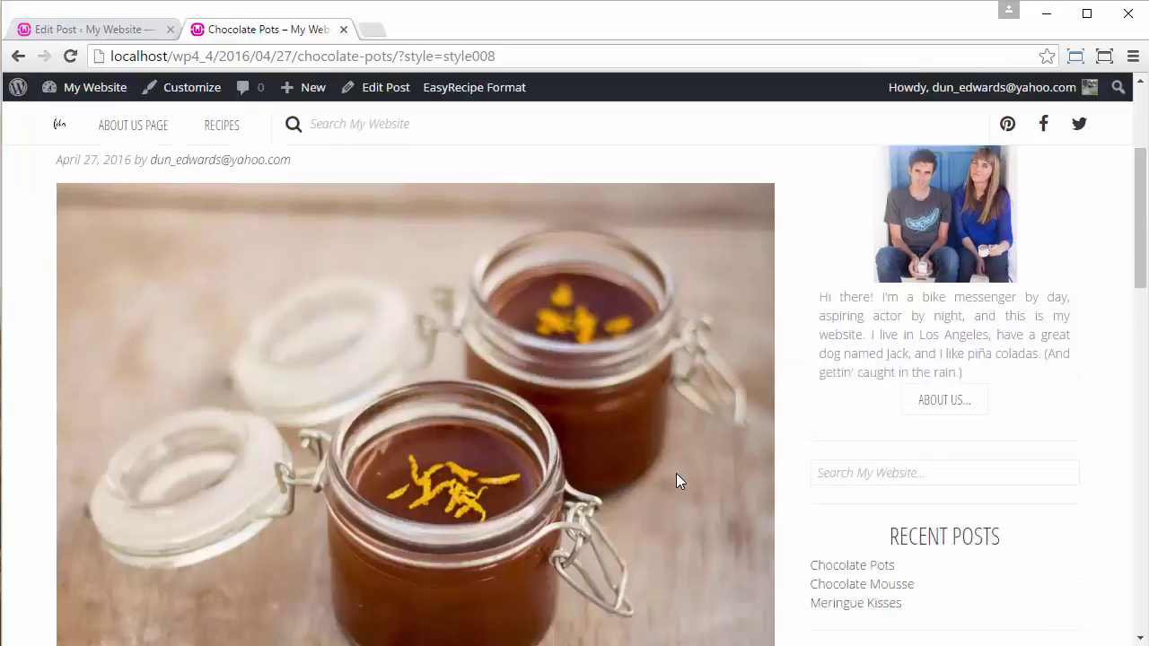
# - Review the Fika-styled card's servings and time icons, then reopen the Format EasyRecipe window
pyautogui.scroll(-10, 676, 482)
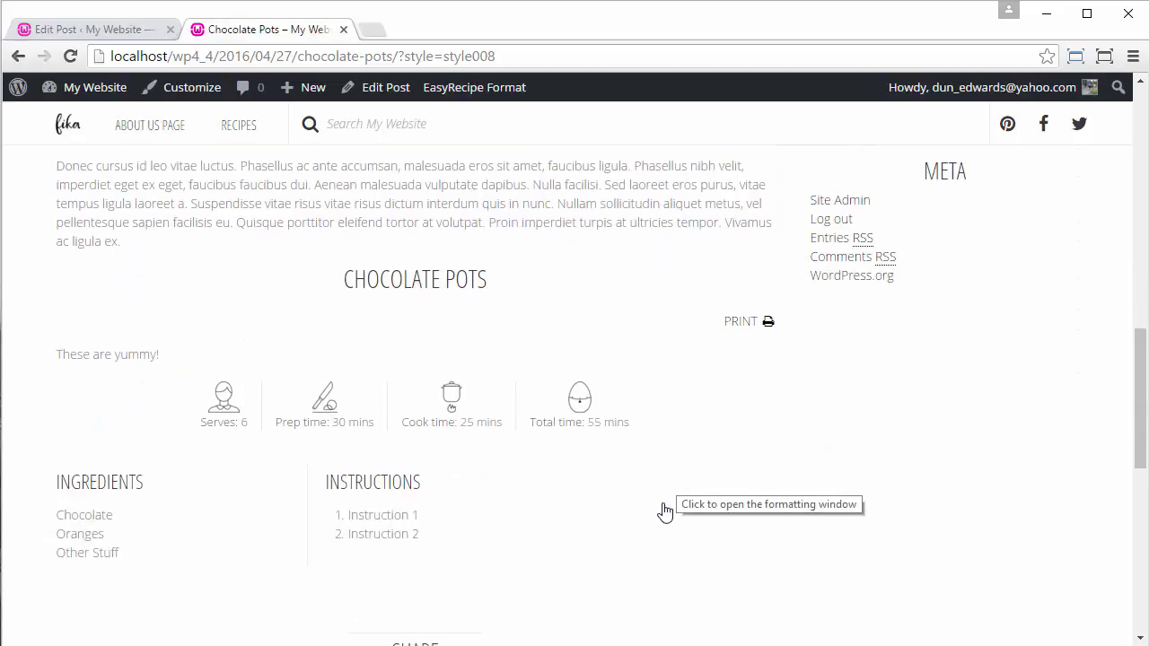
pyautogui.click(456, 437)
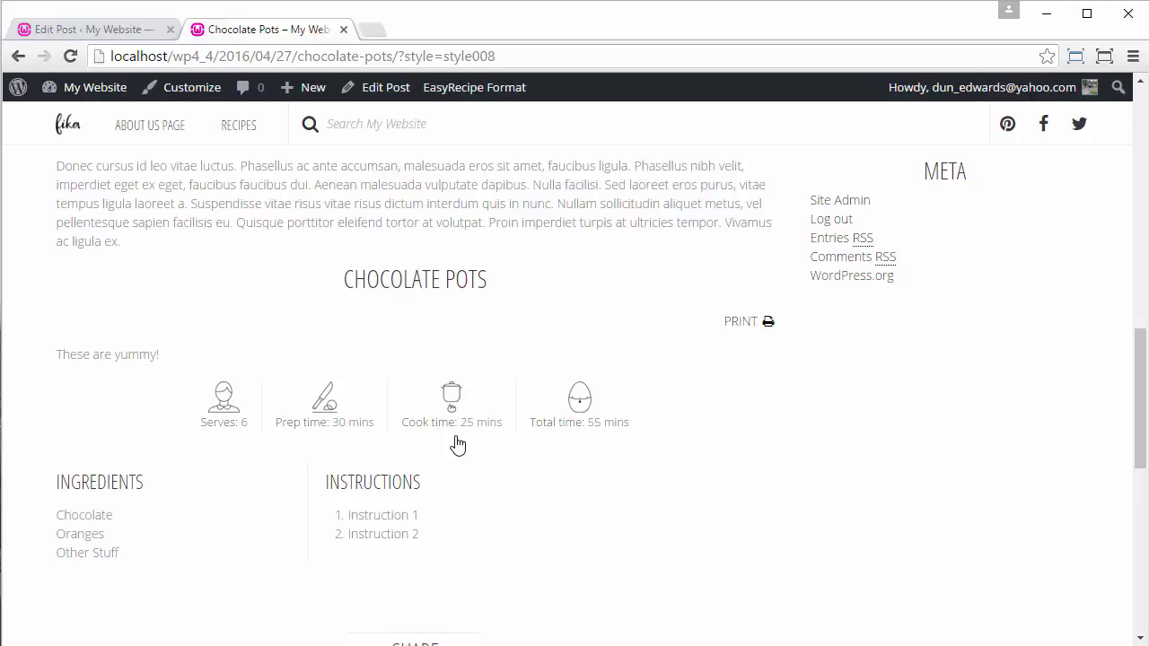
pyautogui.scroll(1, 459, 422)
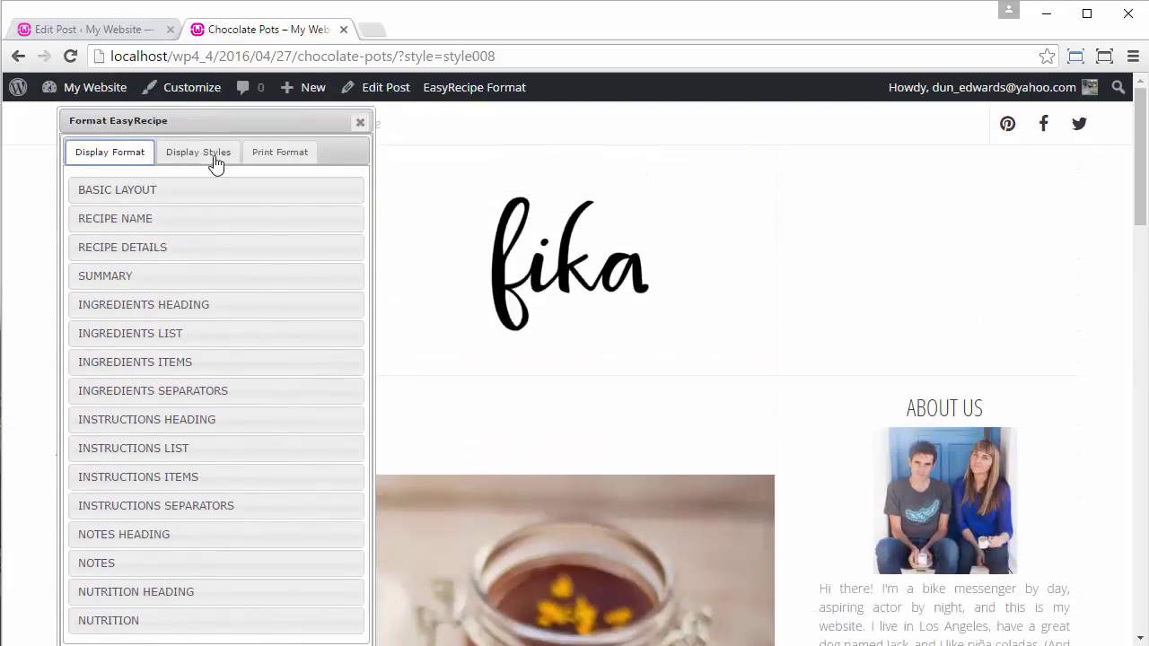
# - Save Fika as the default EasyRecipe display style and check the reloaded card
pyautogui.click(212, 152)
pyautogui.click(238, 427)
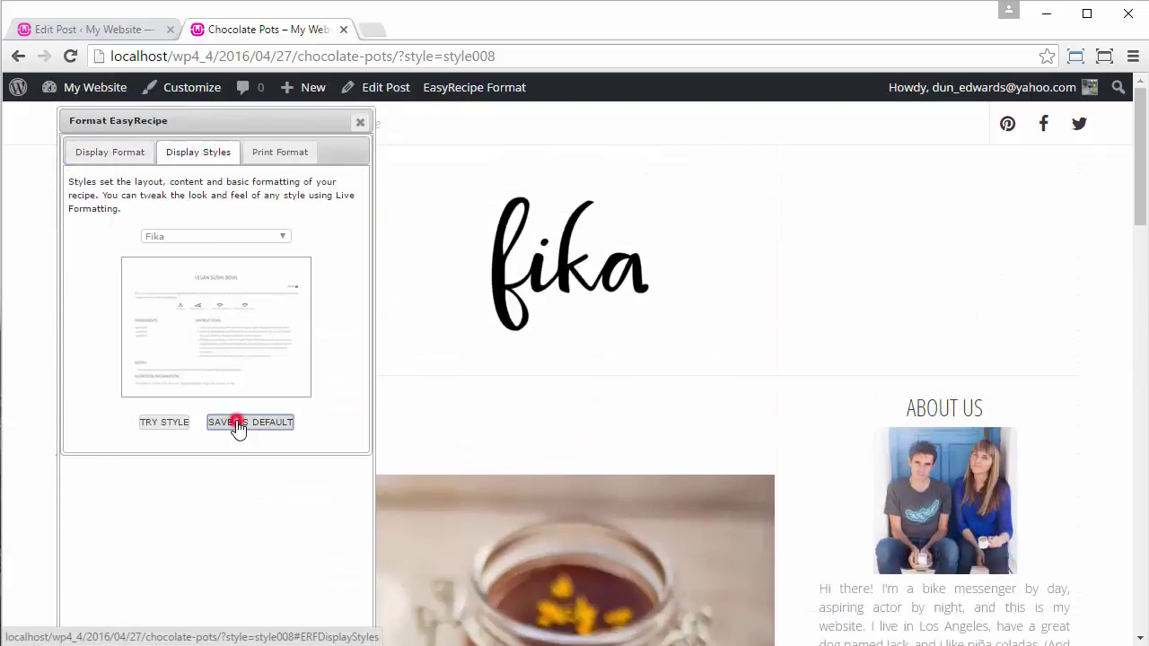
pyautogui.scroll(-4, 555, 446)
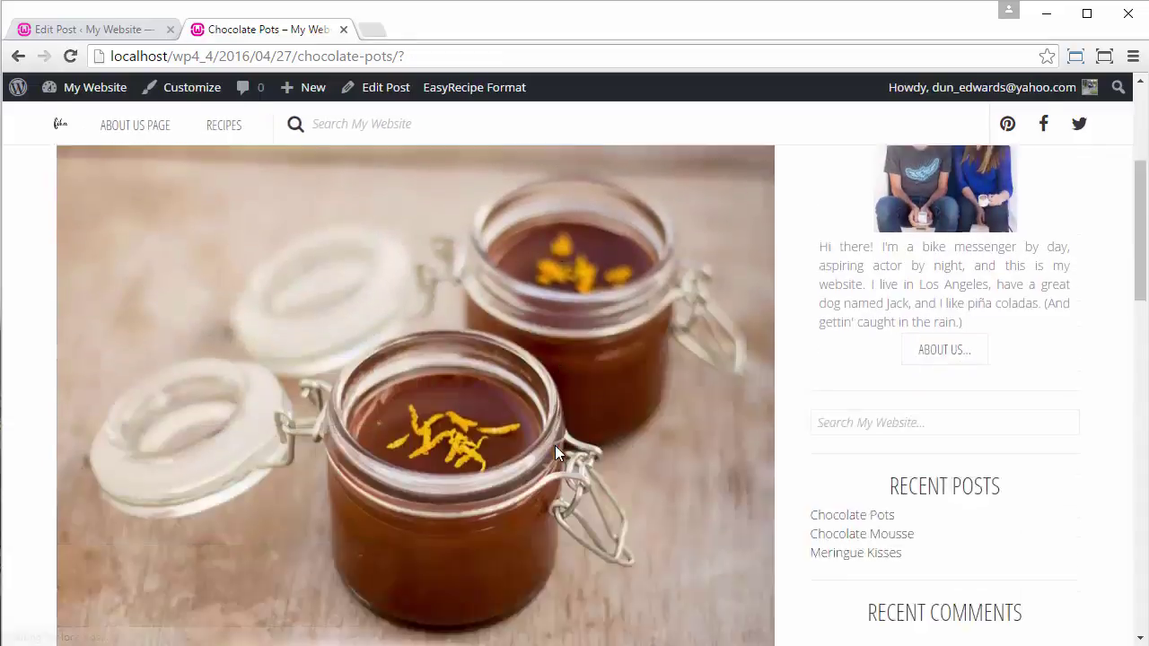
pyautogui.scroll(-8, 555, 446)
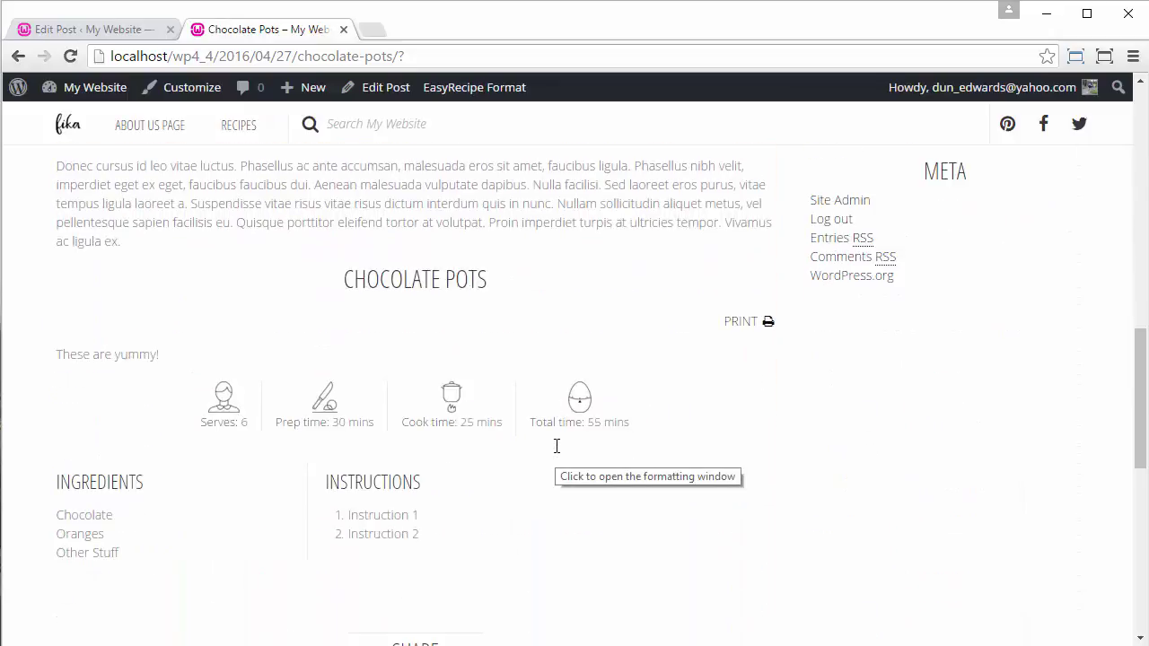